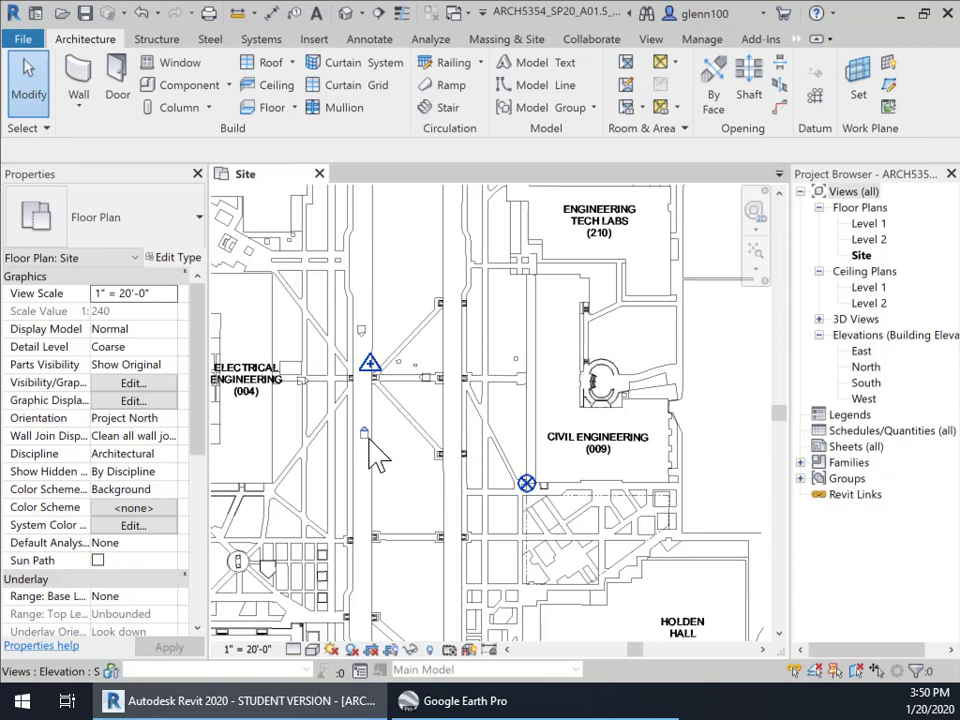
Select the elevation marker on the Site plan and identify its South elevation view
click(365, 434)
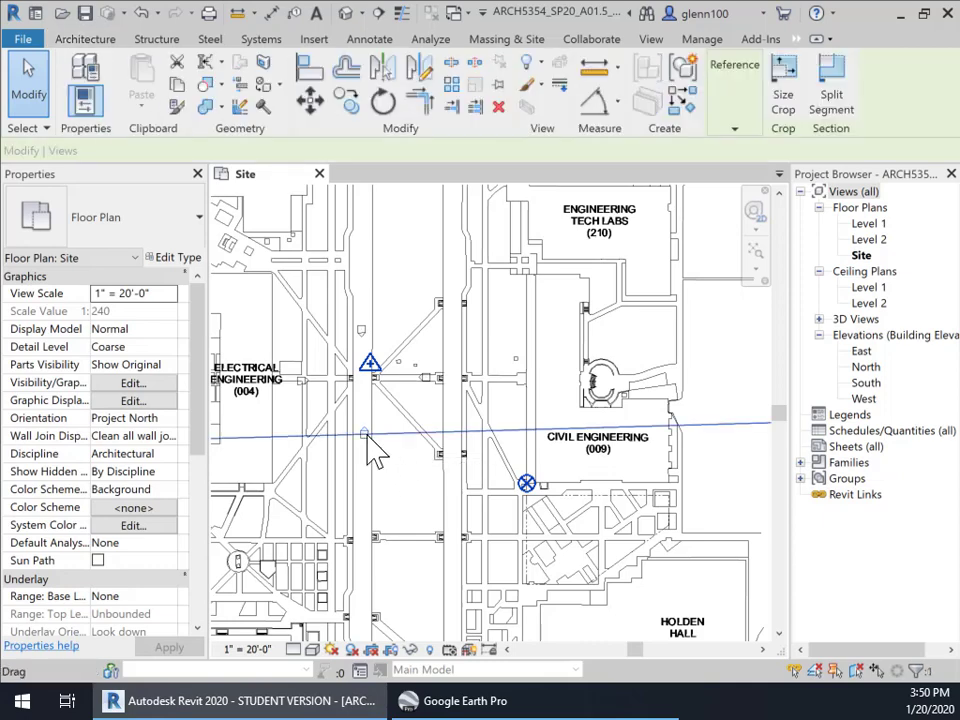
scroll(470, 465, down, 5)
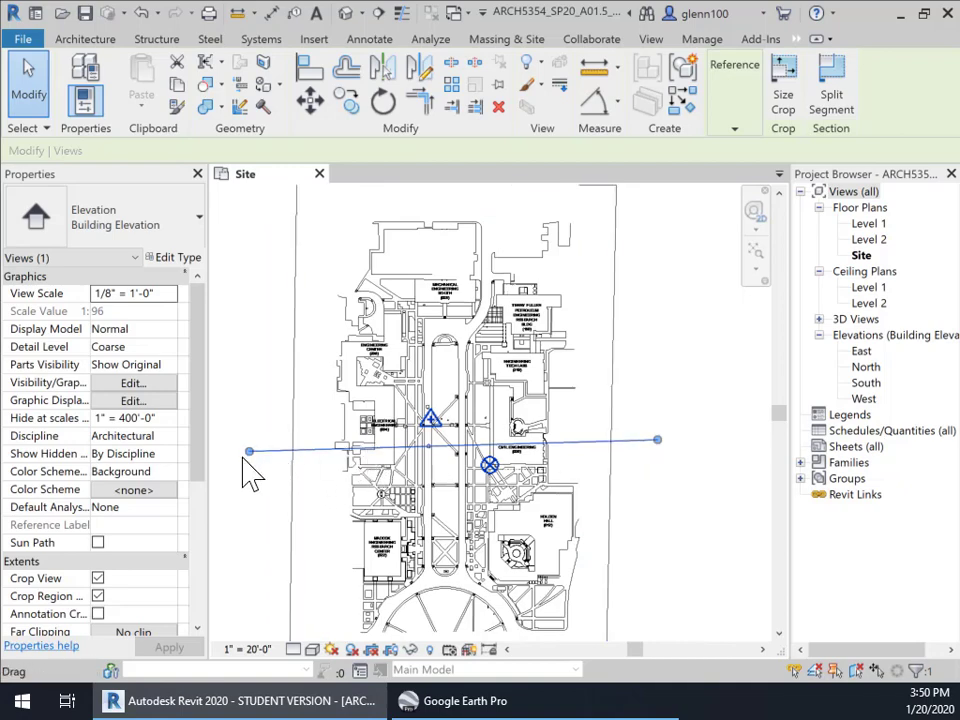
scroll(438, 450, up, 5)
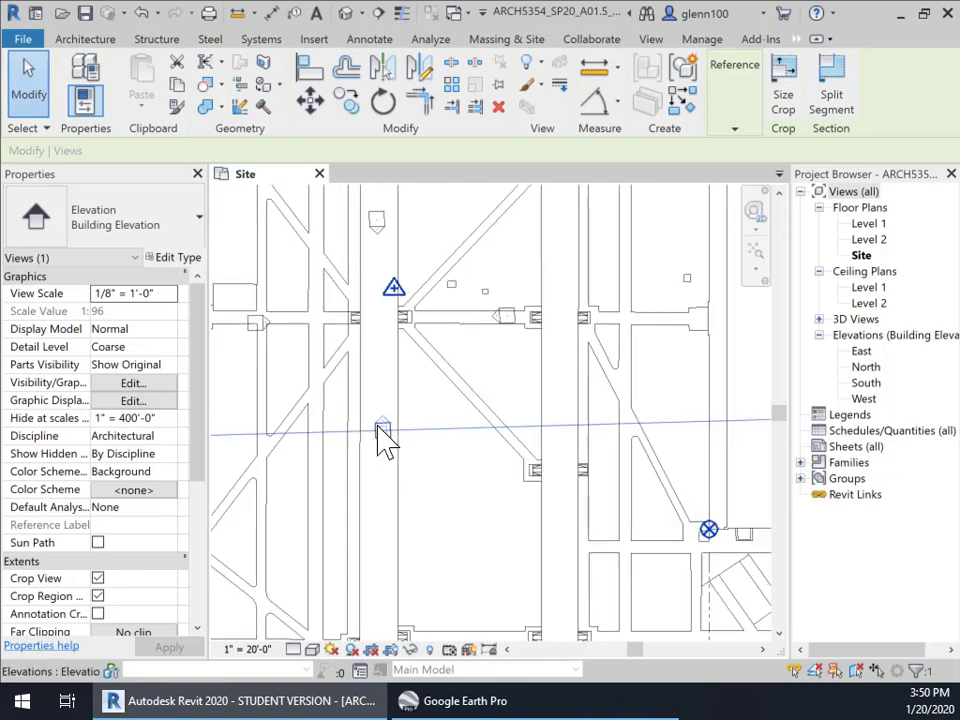
click(382, 389)
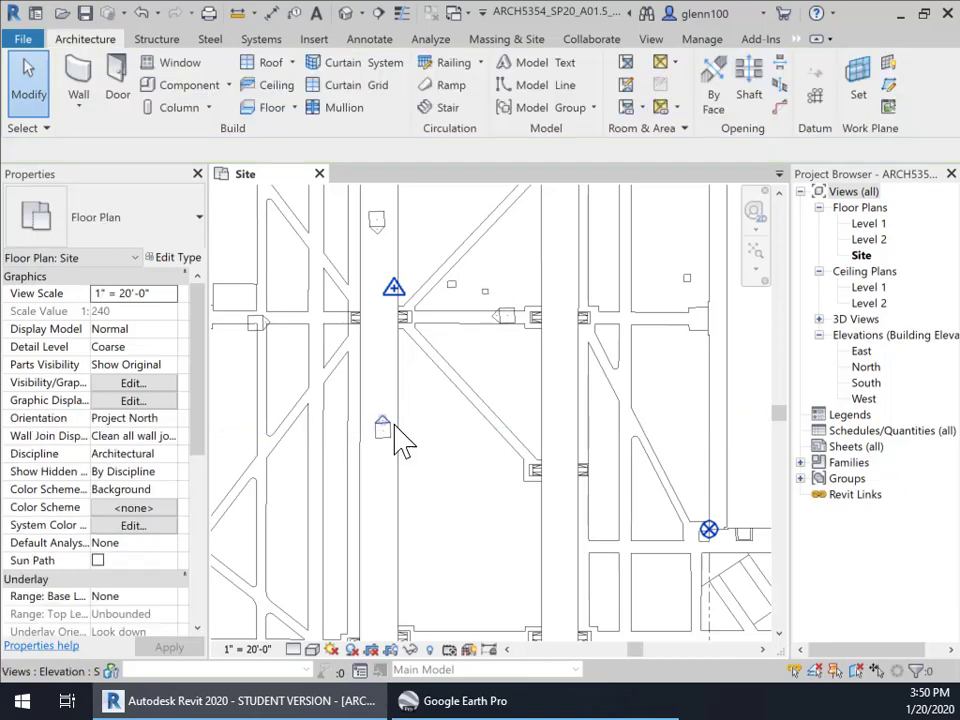
click(383, 422)
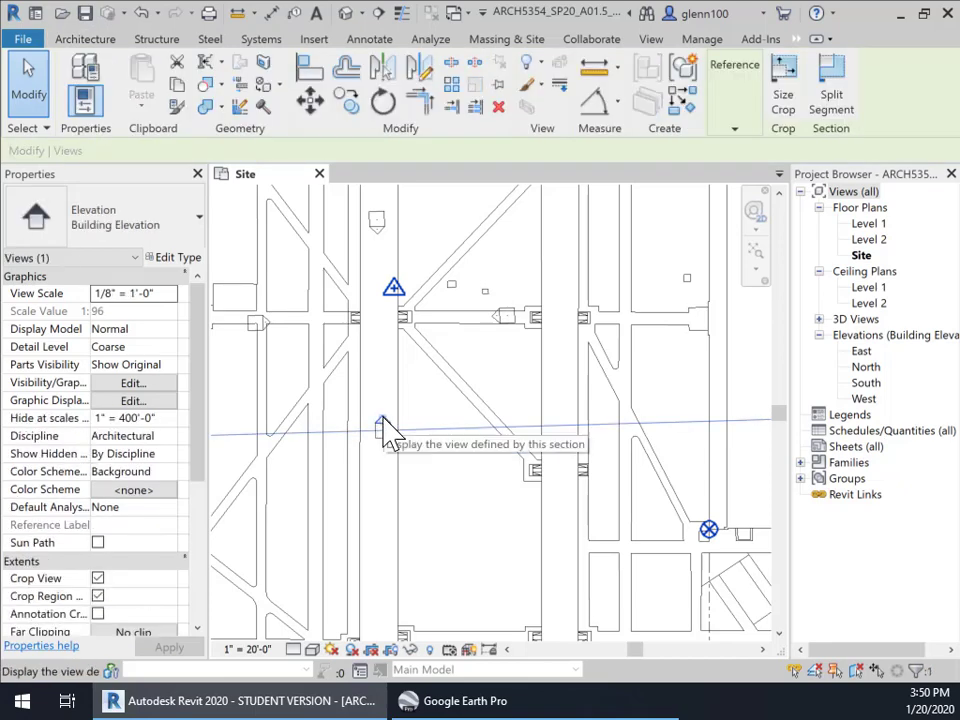
click(866, 385)
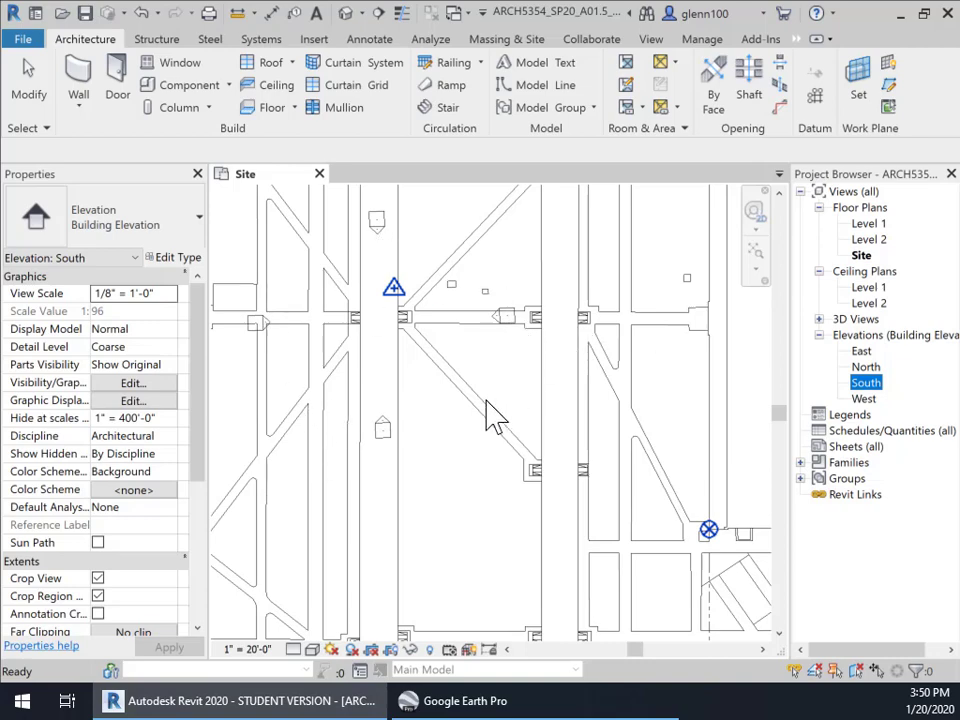
click(392, 470)
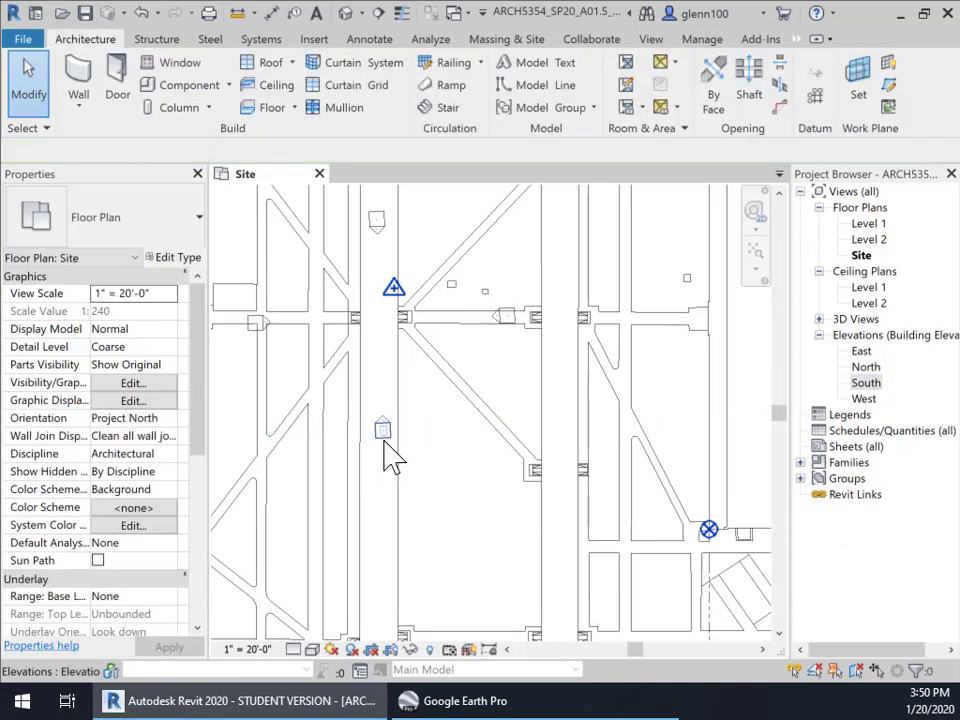
Delete the South and East elevation markers, confirming removal of their views
click(385, 445)
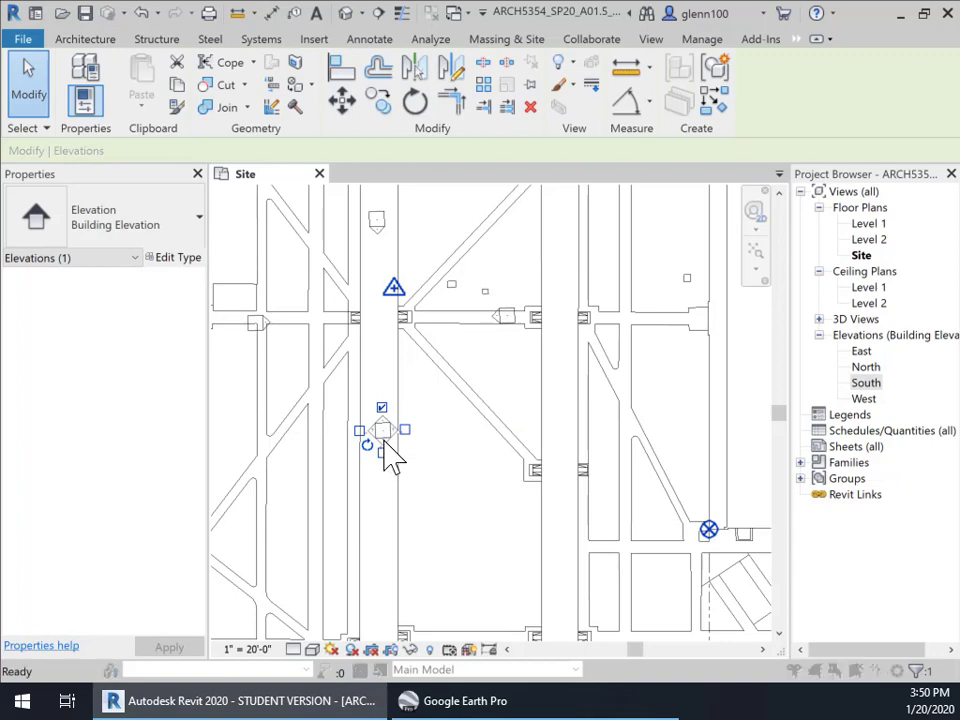
key(Delete)
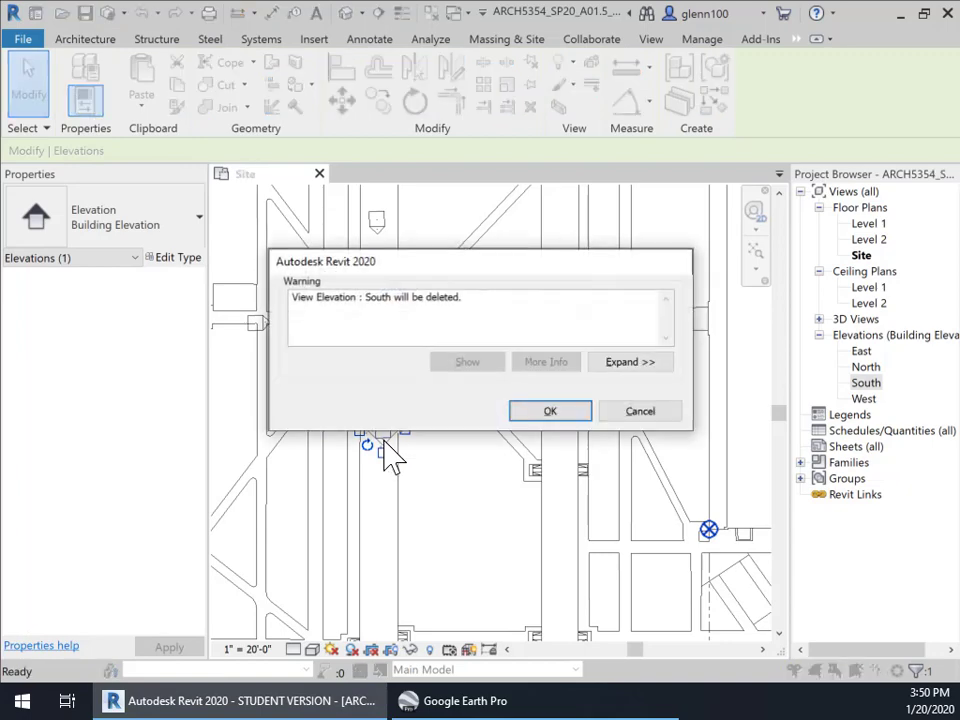
click(550, 412)
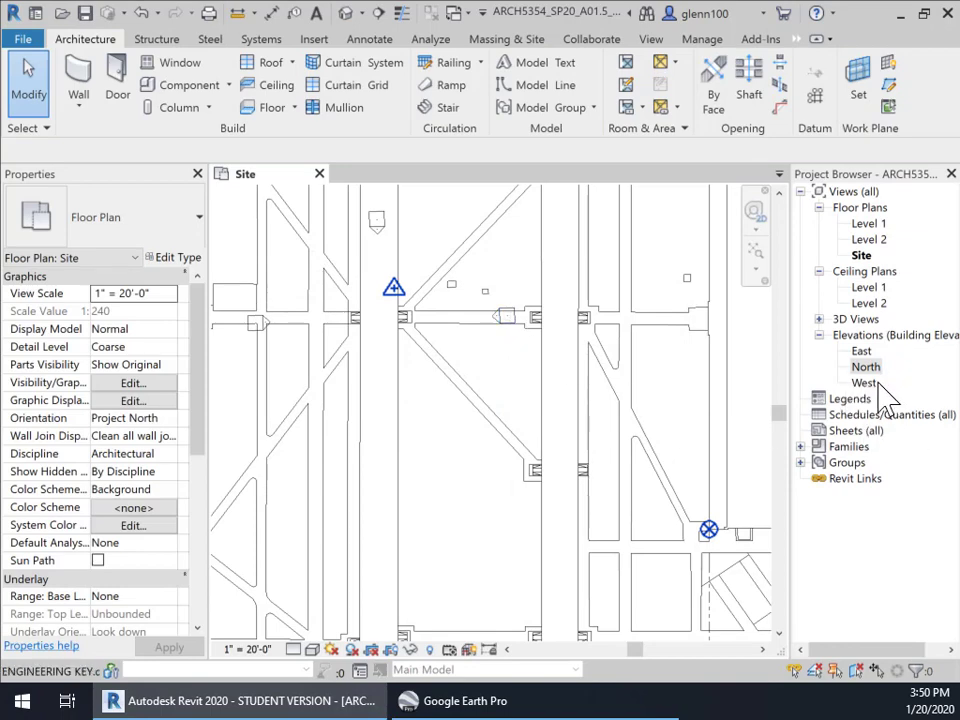
click(521, 333)
key(Delete)
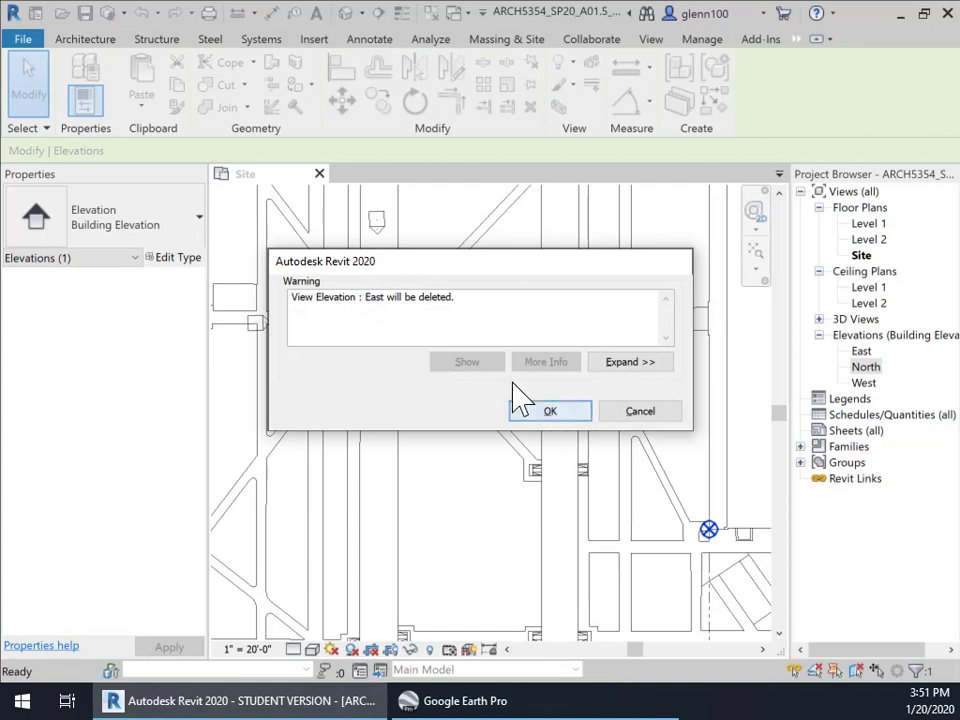
click(550, 411)
Delete the North and West elevation markers, confirming removal of their views
click(382, 222)
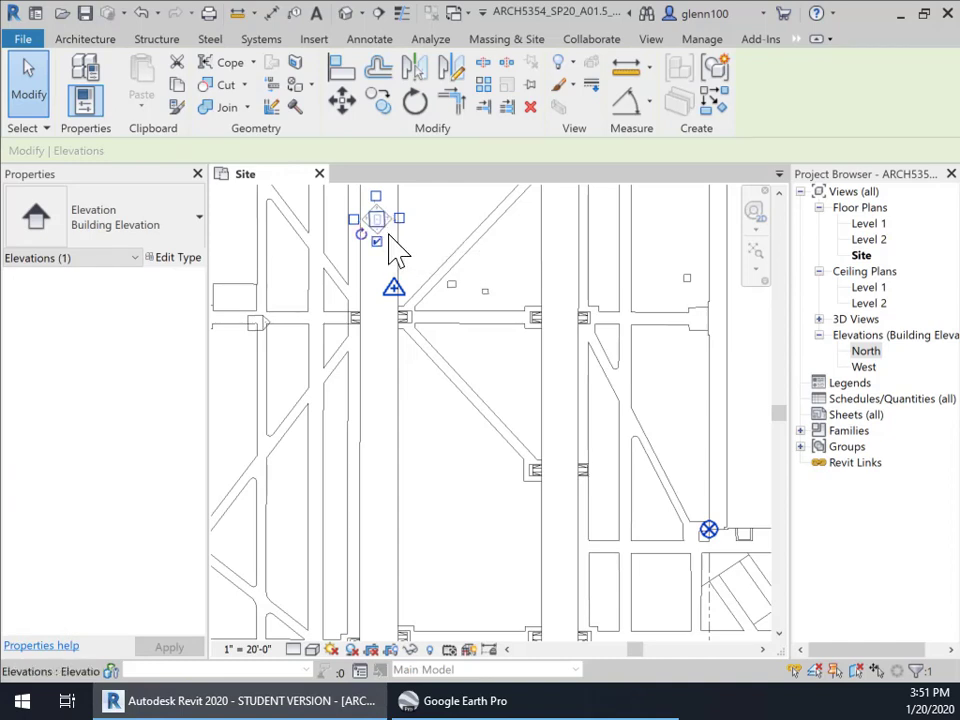
key(Delete)
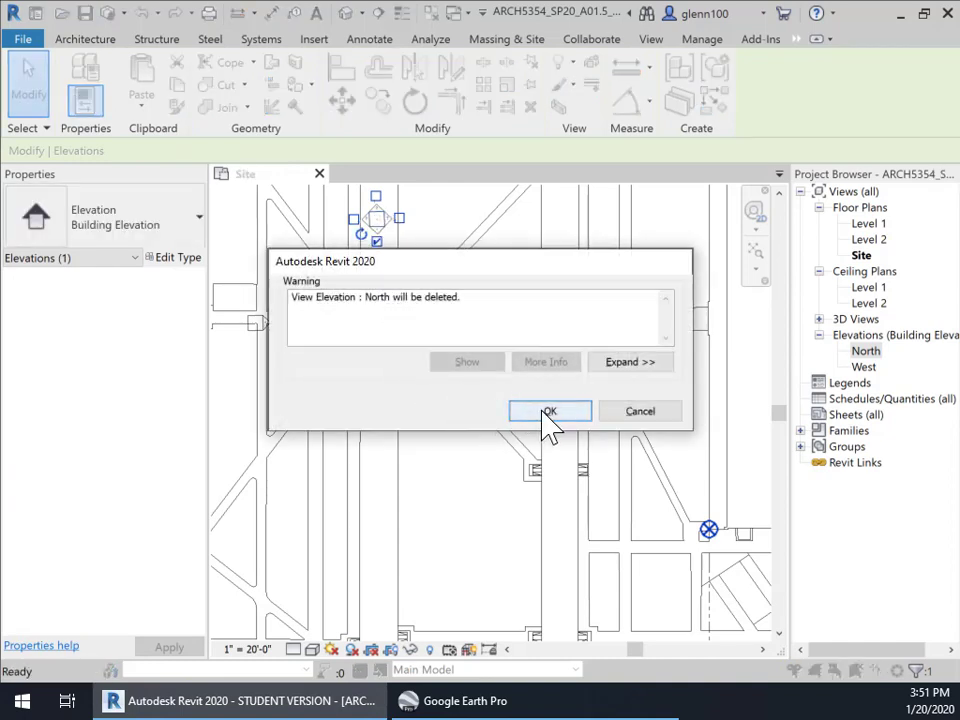
click(548, 413)
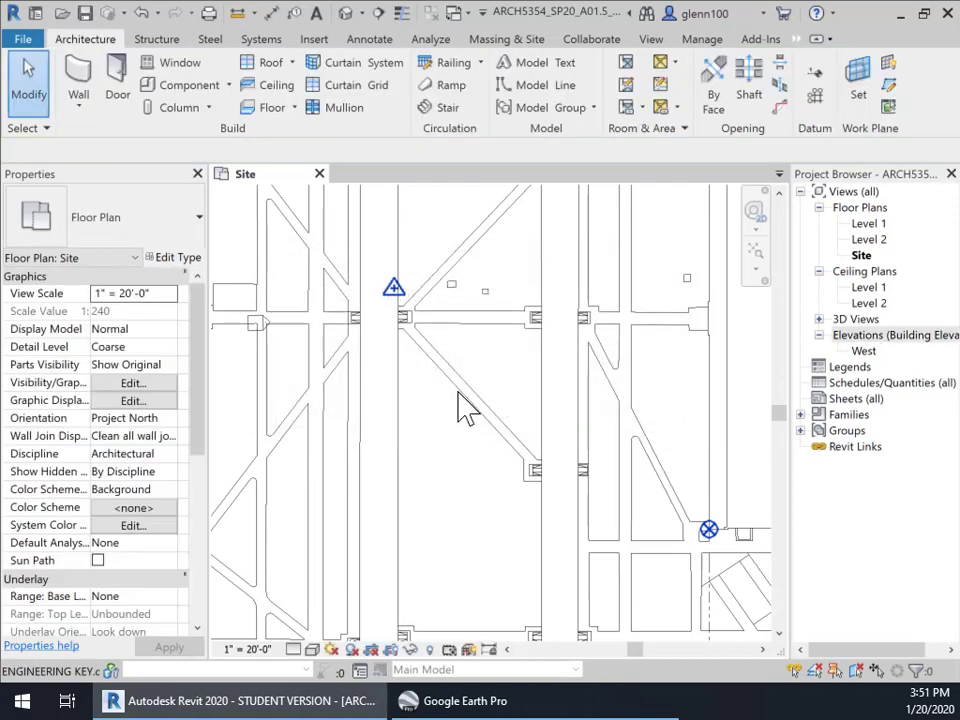
click(252, 330)
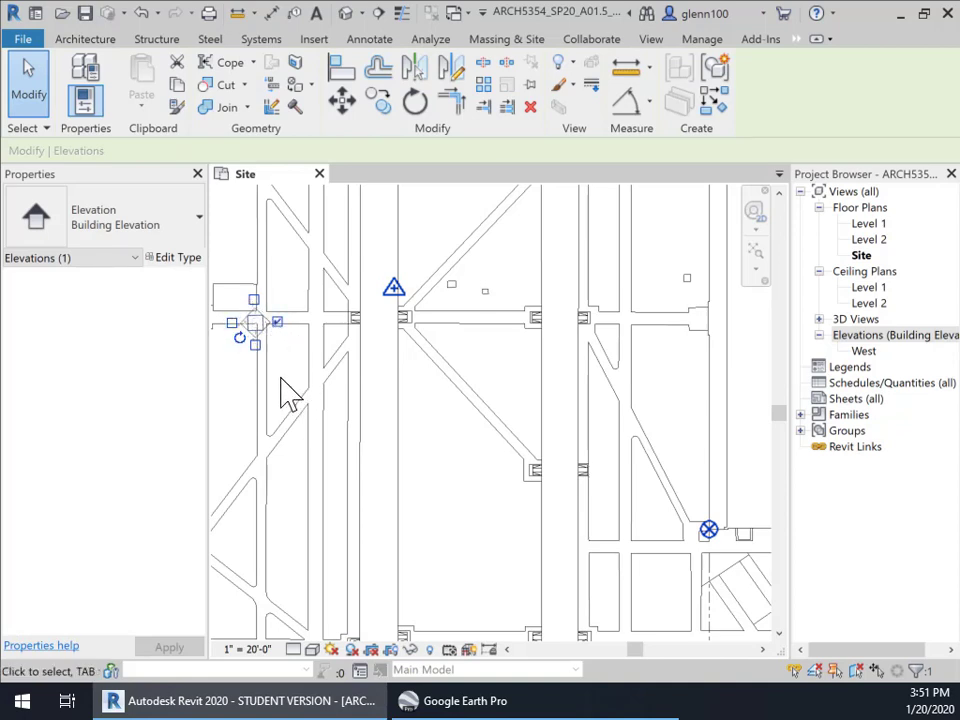
key(Delete)
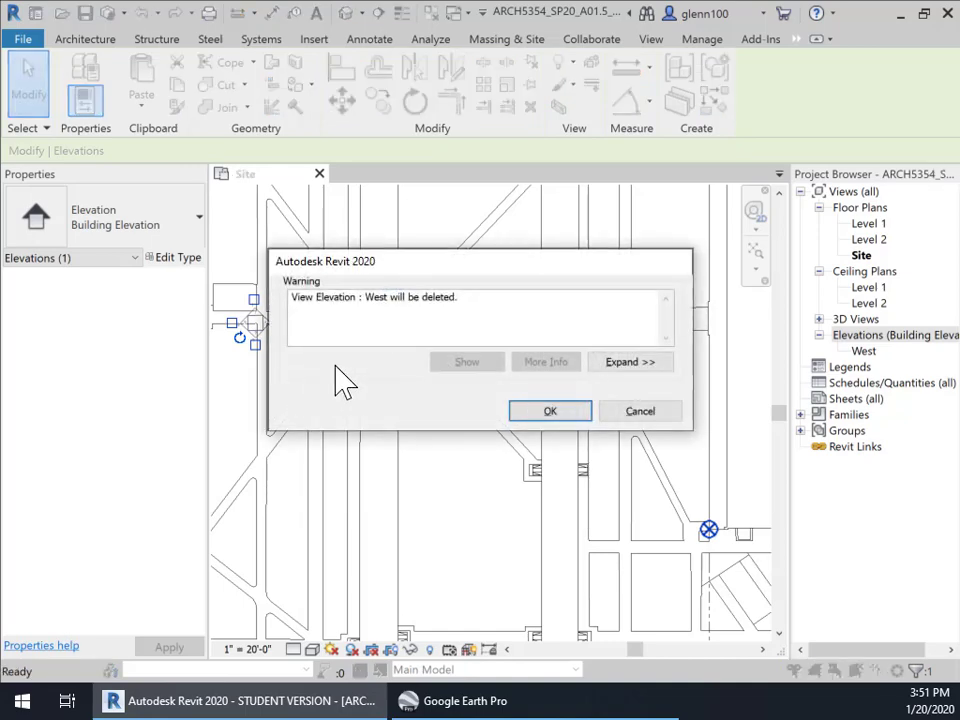
click(548, 412)
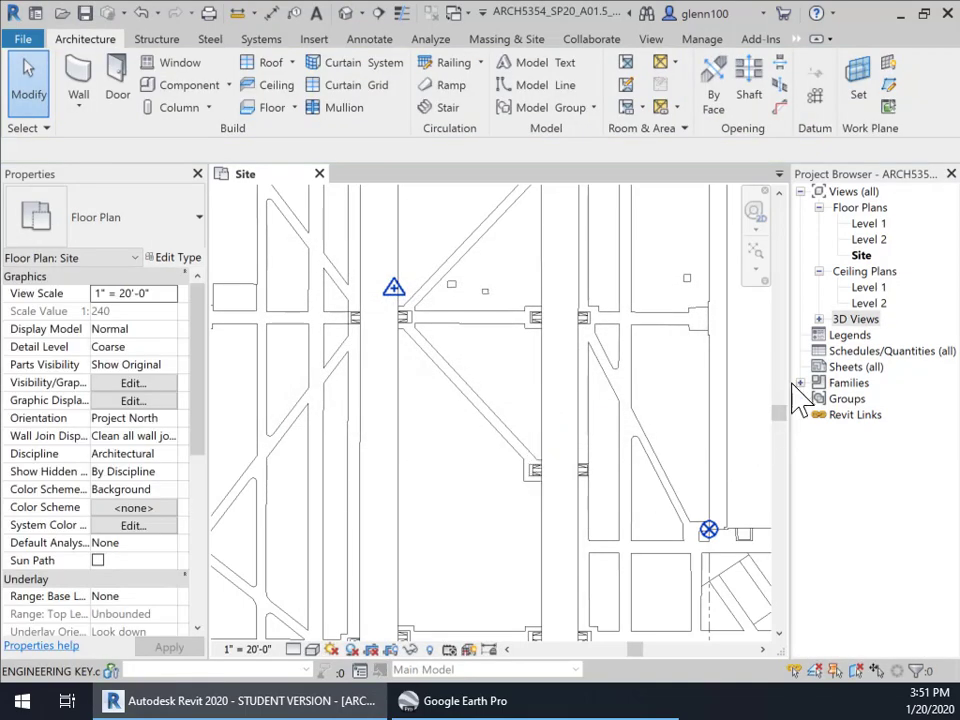
Zoom and pan the Site plan to frame Holden Hall and Civil Engineering together
scroll(598, 500, down, 4)
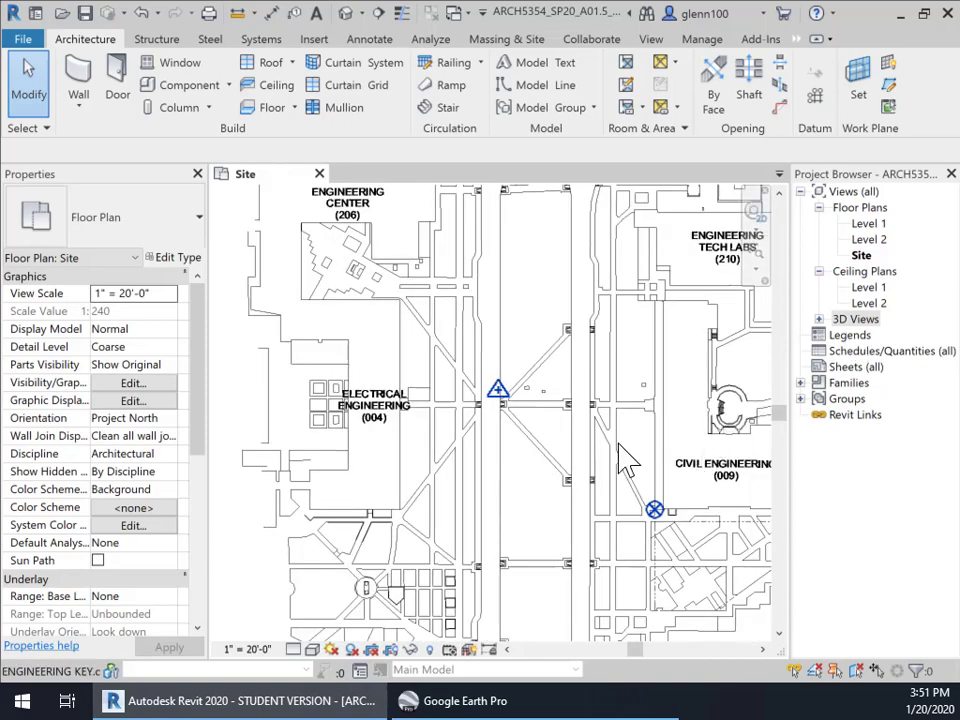
middle_drag(561, 459, 265, 330)
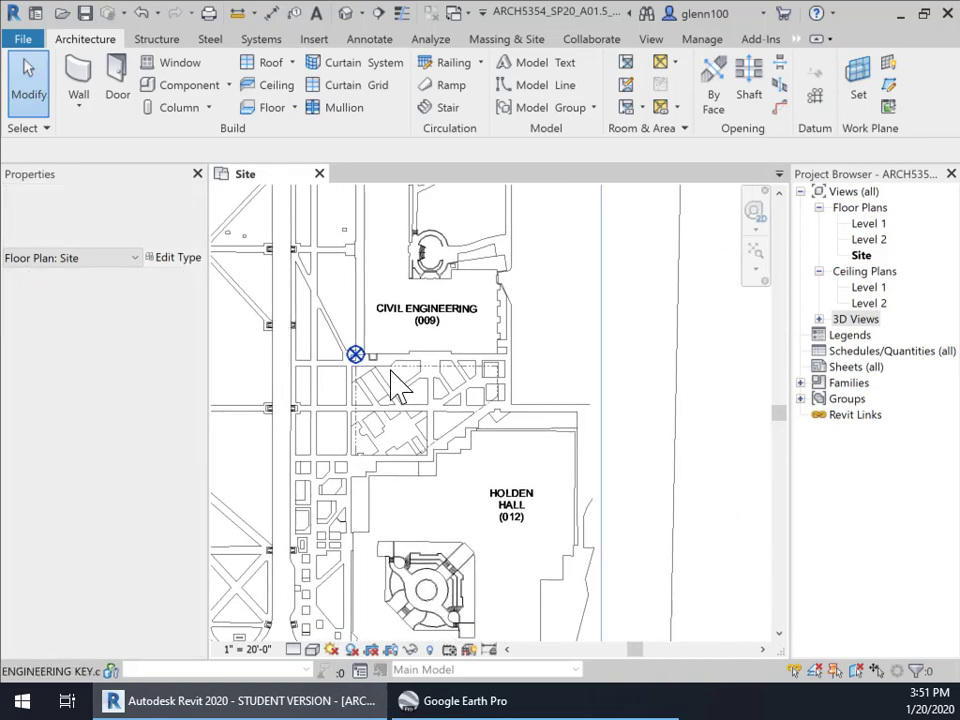
middle_drag(455, 453, 484, 356)
scroll(418, 368, up, 2)
scroll(430, 328, up, 1)
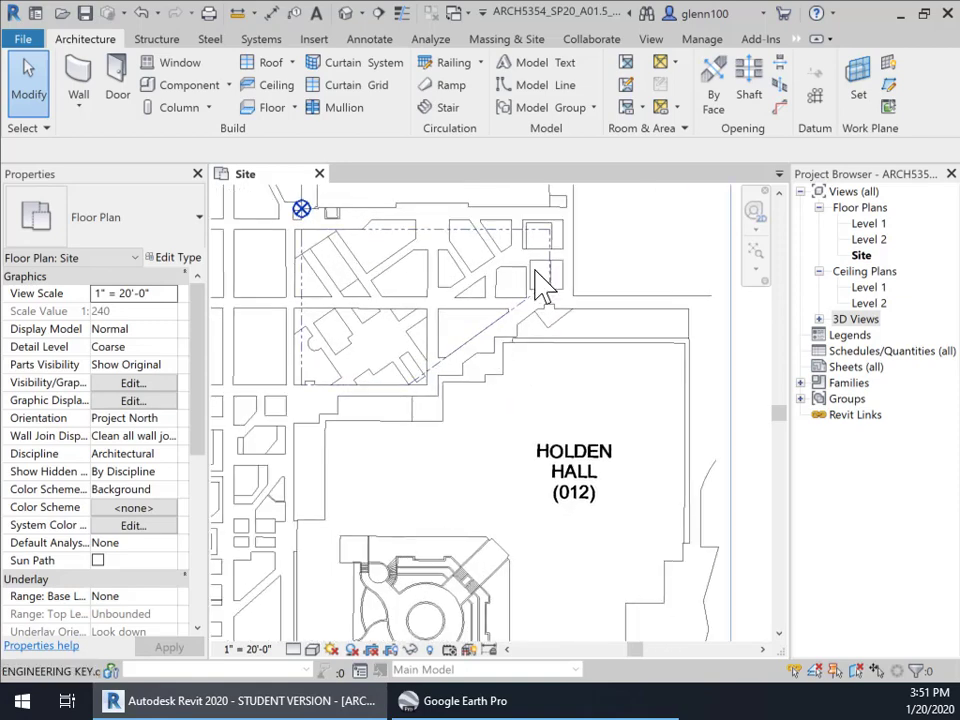
middle_drag(411, 413, 493, 467)
scroll(493, 467, down, 1)
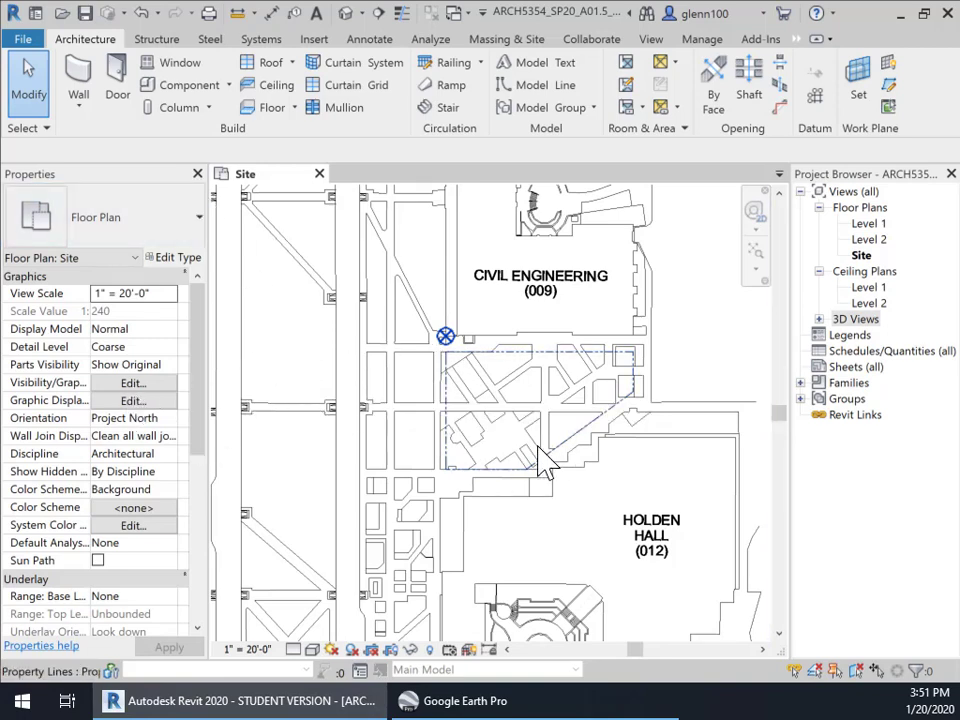
middle_drag(499, 455, 487, 396)
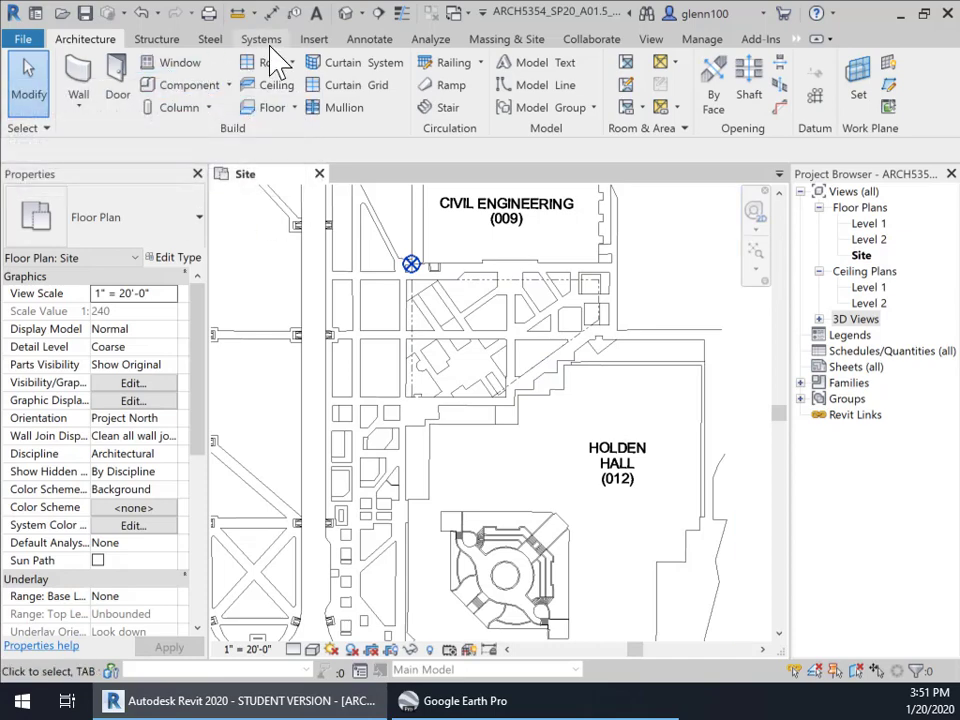
Start the Building Elevation tool from the View tab's Elevation list
click(652, 42)
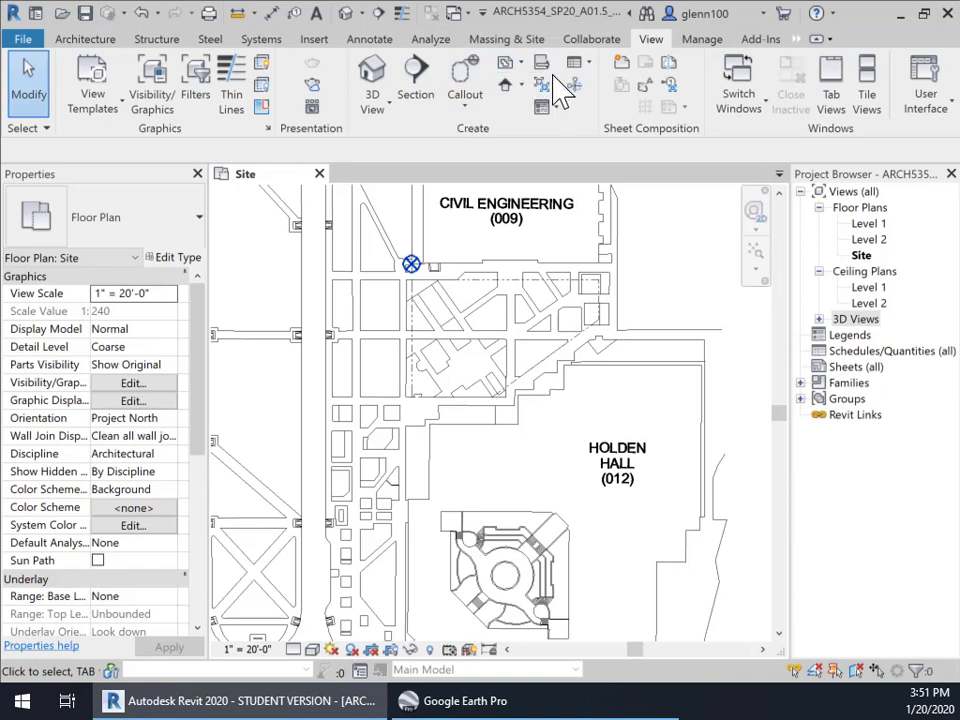
click(521, 86)
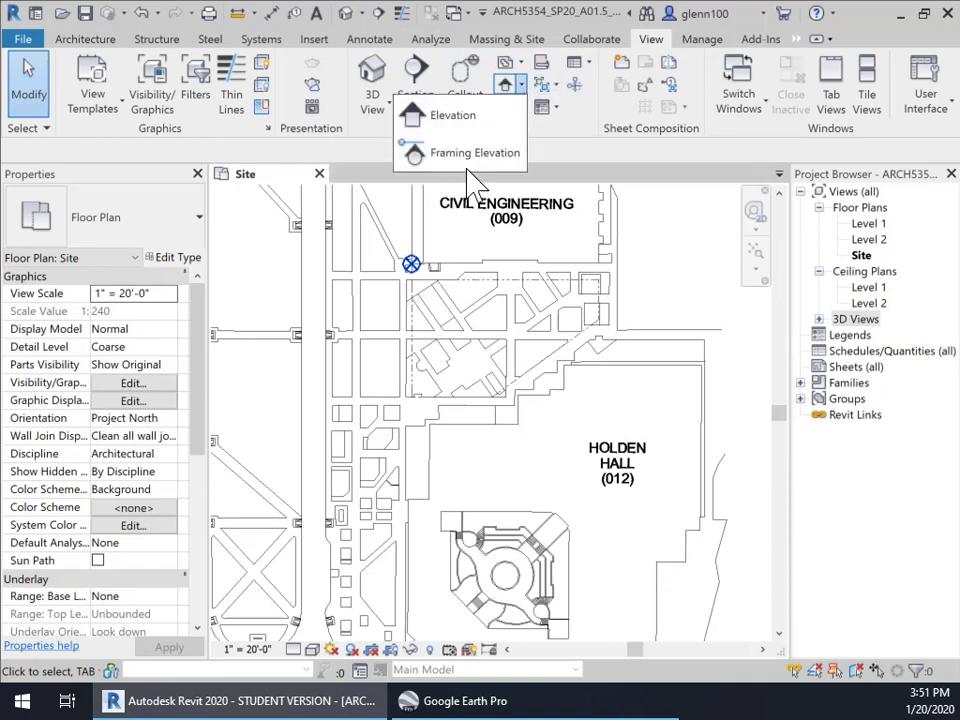
click(457, 117)
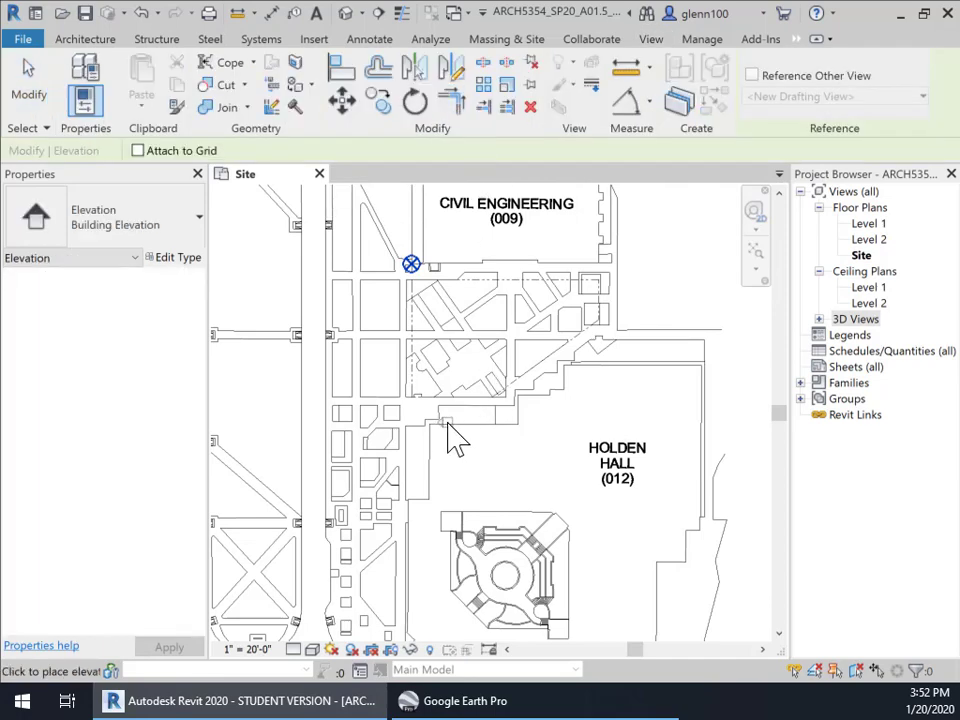
scroll(450, 432, up, 2)
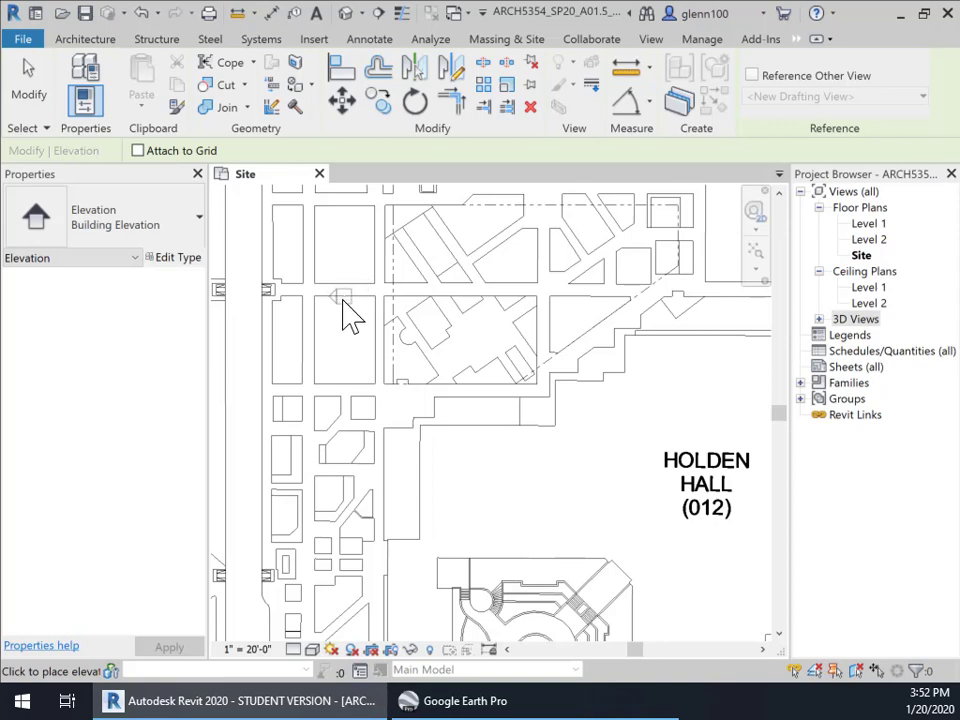
scroll(350, 315, down, 2)
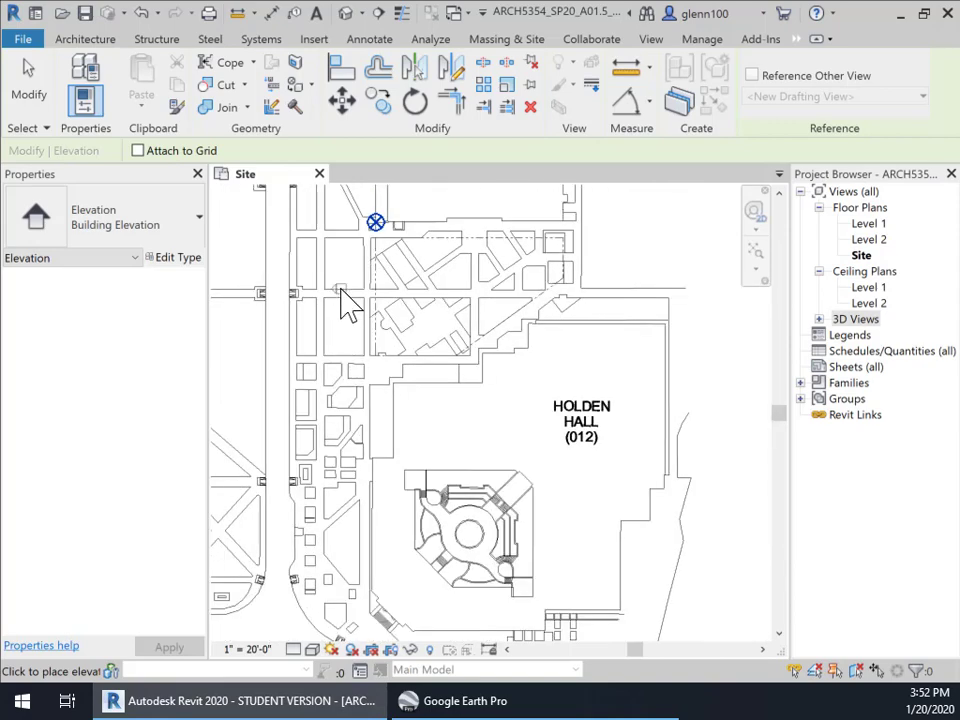
Place four elevation markers on the Site plan around Holden Hall
click(344, 293)
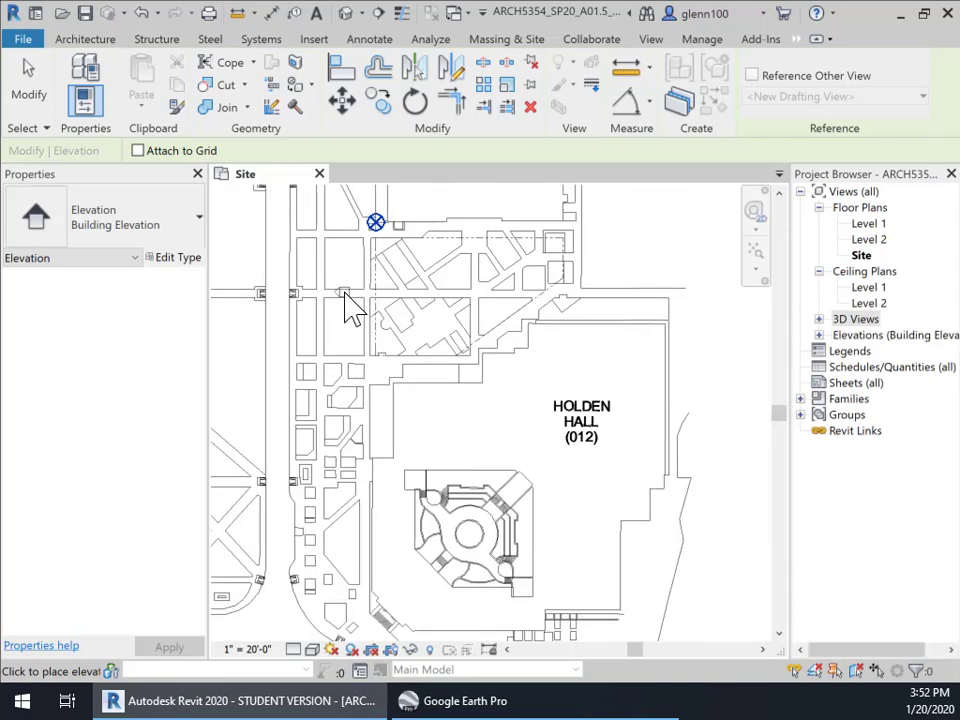
click(596, 257)
click(471, 226)
click(464, 385)
End the Elevation tool and expand Building Elevations to list Elevation 1 - a through 4 - a
key(Escape)
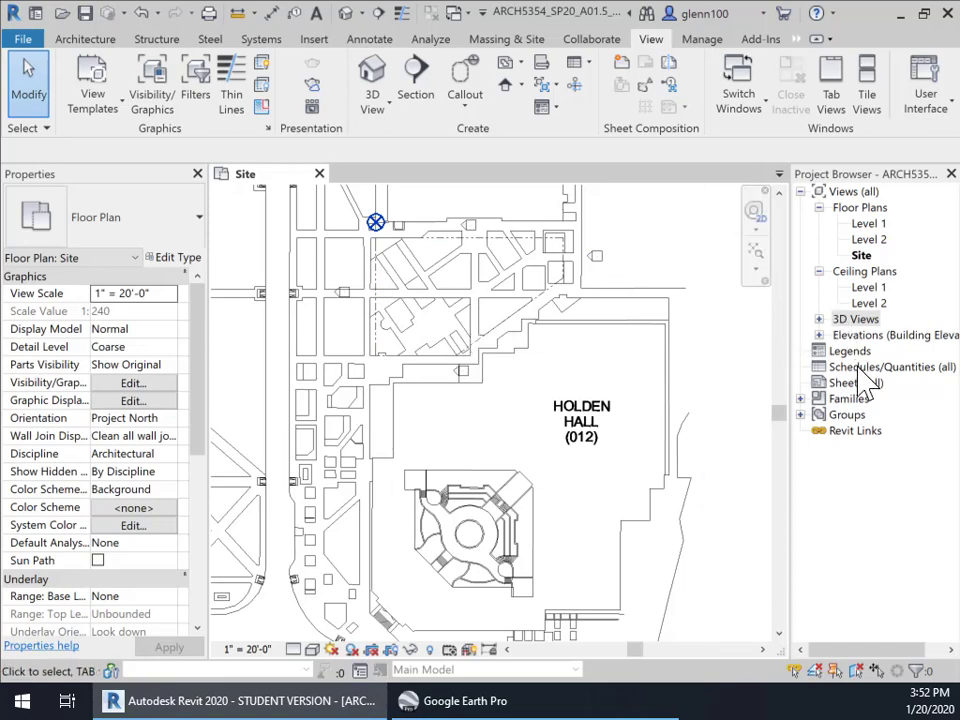
click(820, 336)
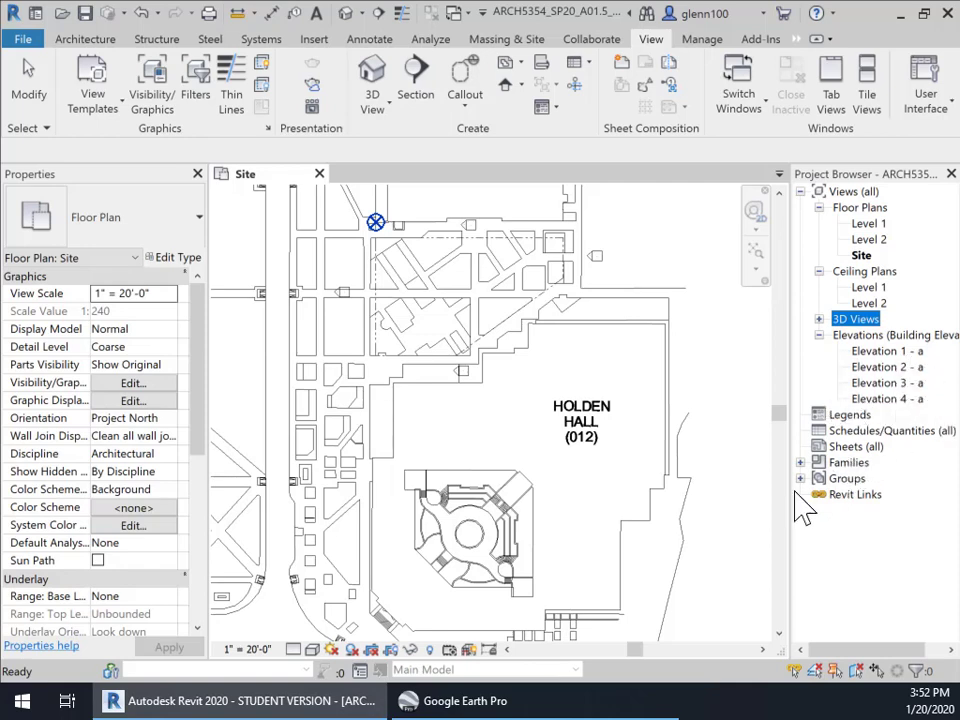
click(516, 403)
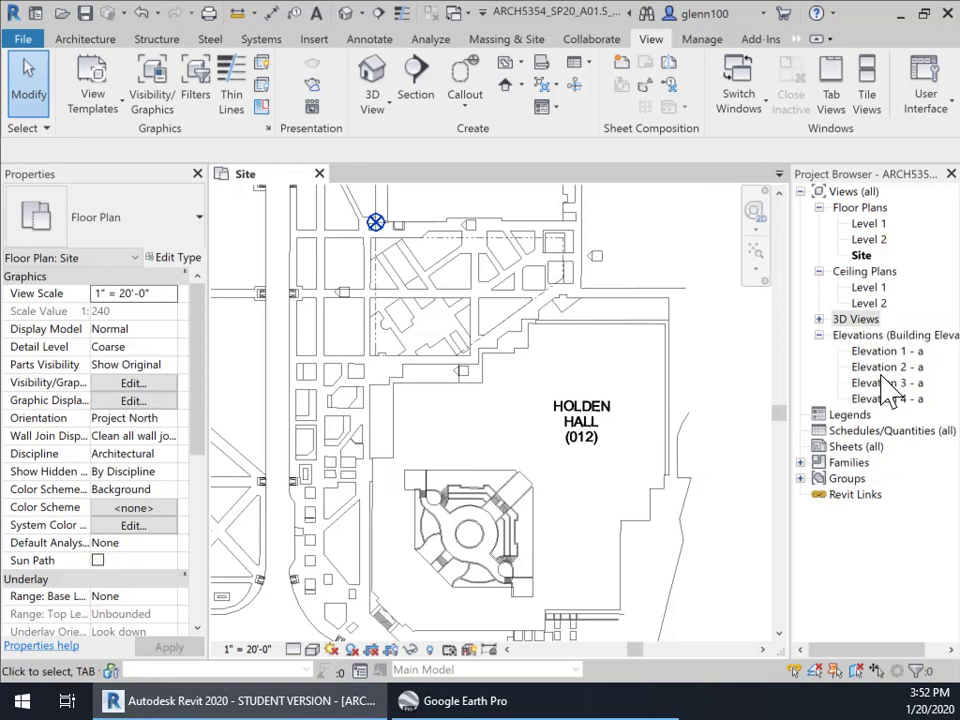
On the marker above Holden Hall, delete the left-facing Elevation 4 - a view and enable the upward-facing view
scroll(461, 422, up, 2)
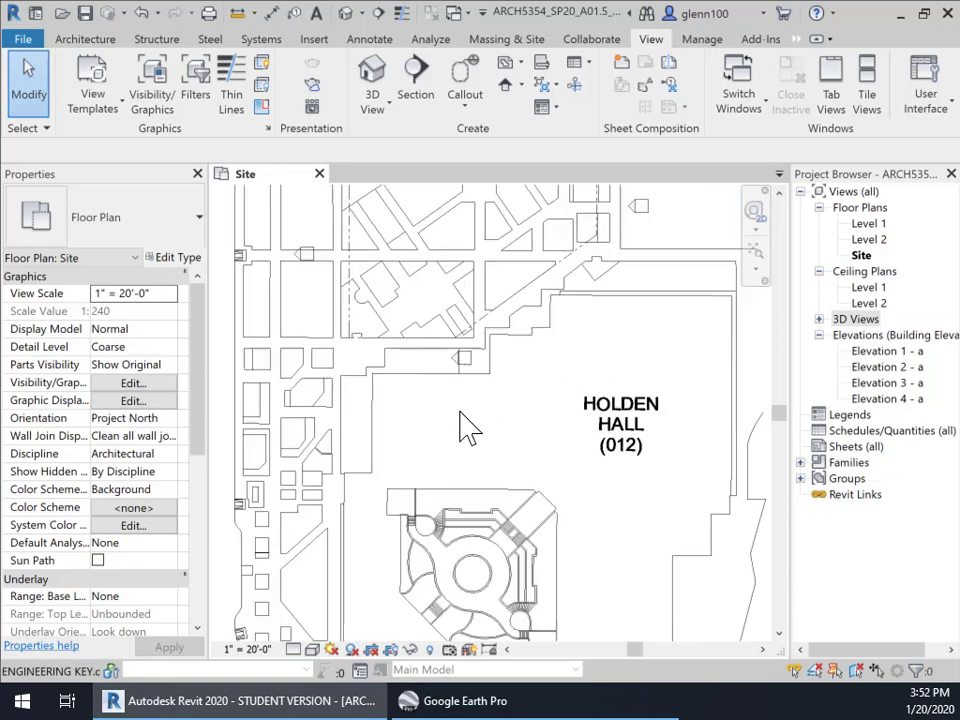
scroll(461, 422, up, 2)
click(478, 352)
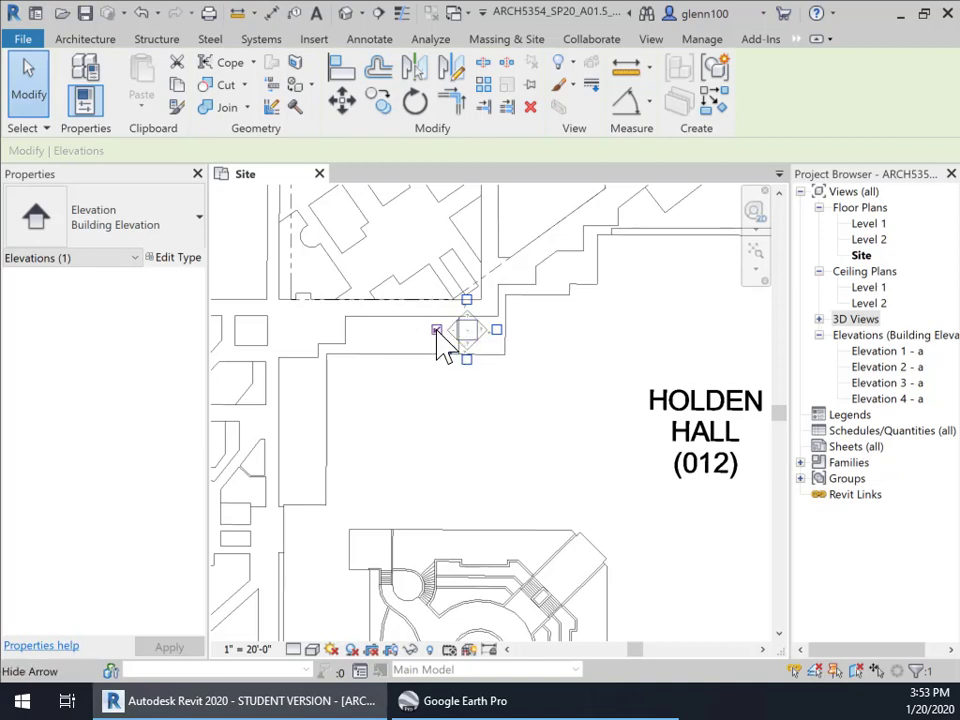
click(436, 329)
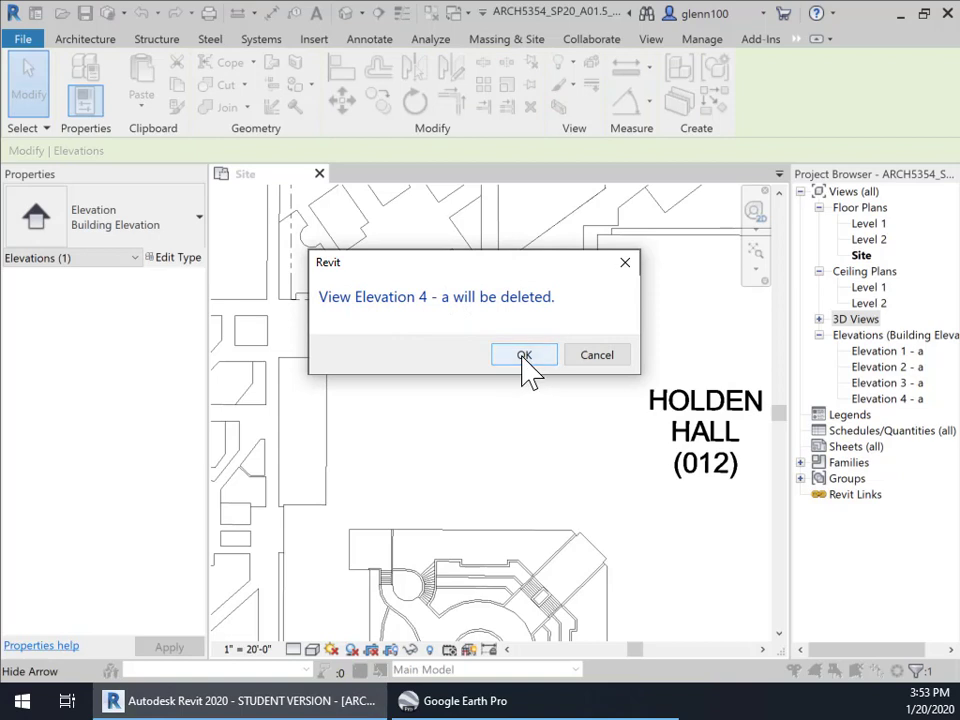
click(523, 357)
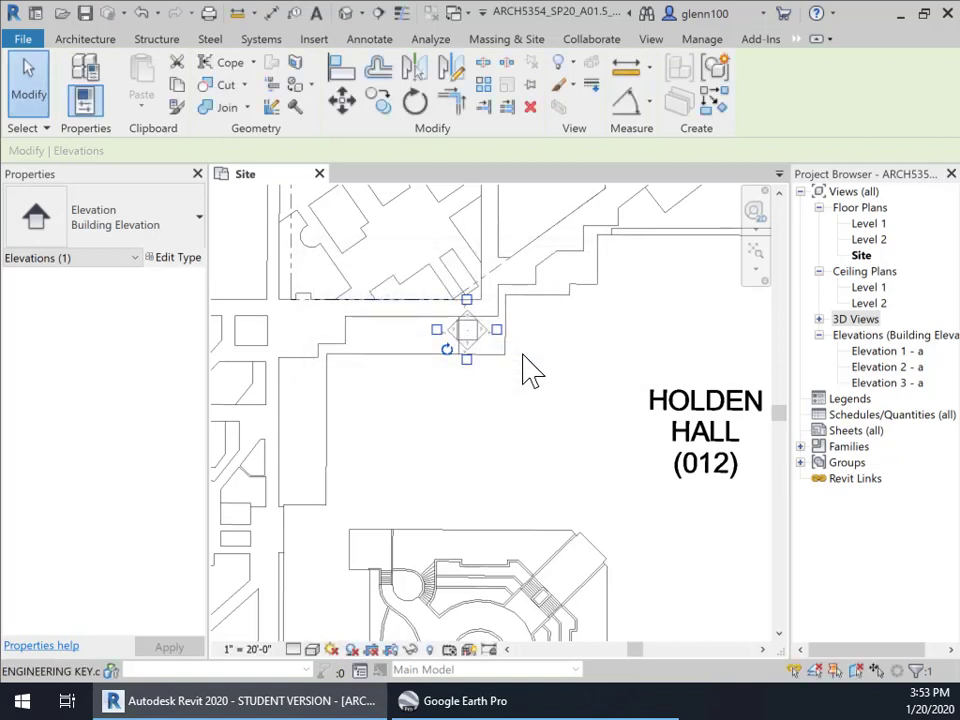
click(466, 300)
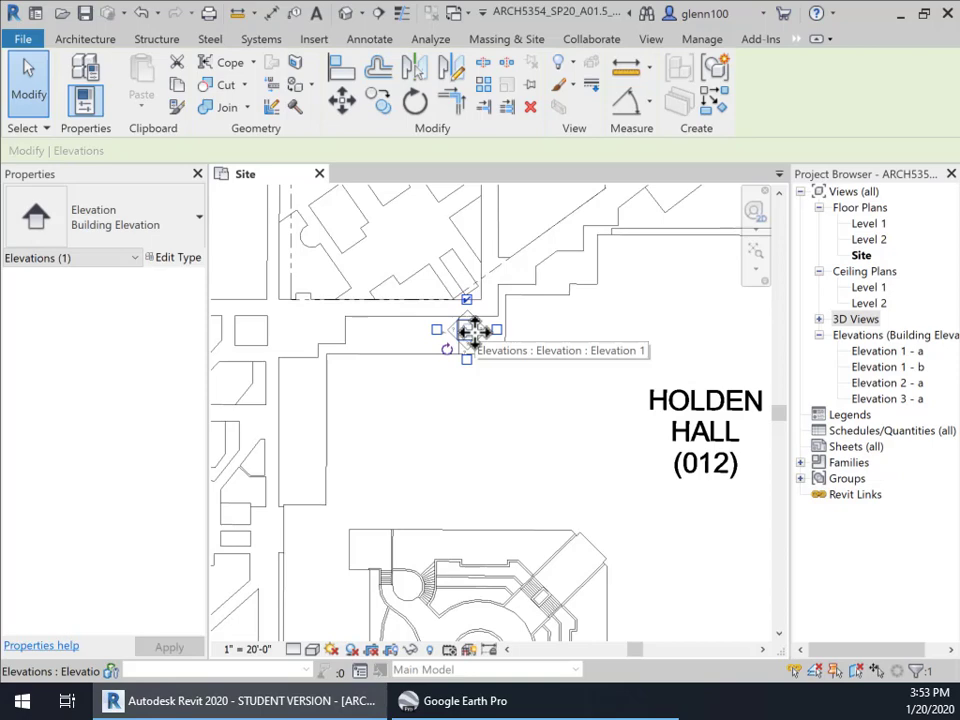
click(514, 396)
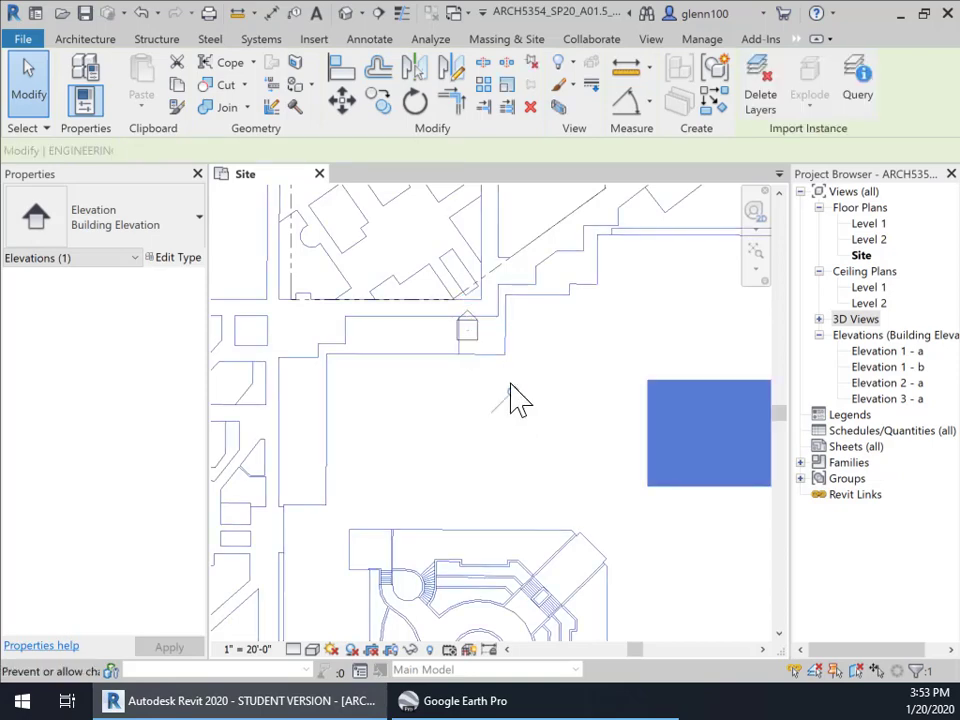
click(474, 341)
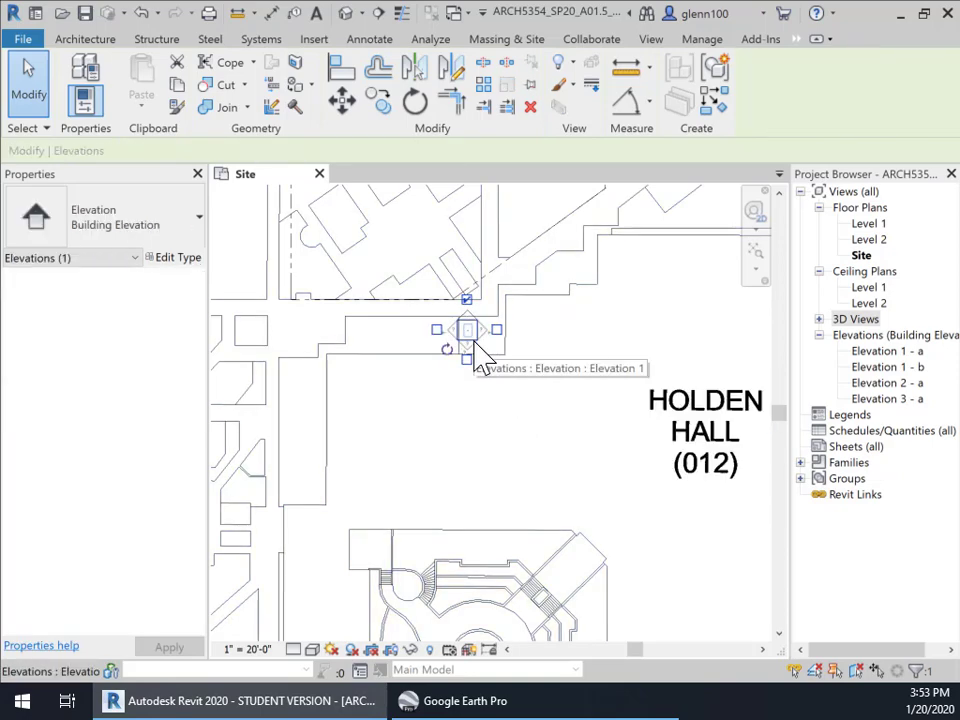
click(530, 388)
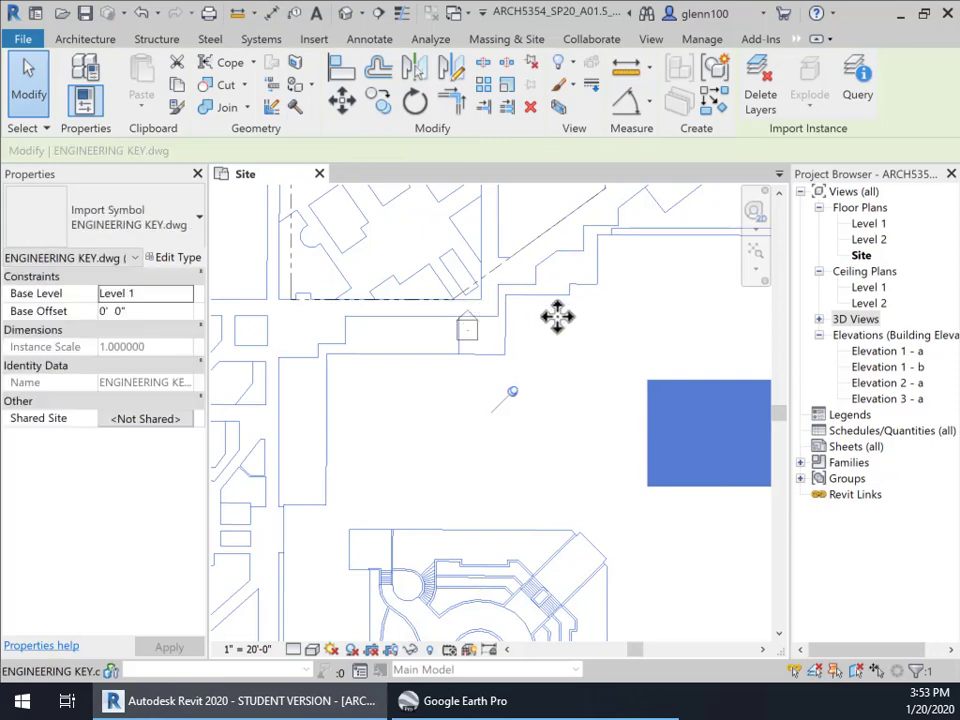
Open Elevation 1 - b, rename it 'South' in the Project Browser, and go back to the Site plan
double_click(470, 318)
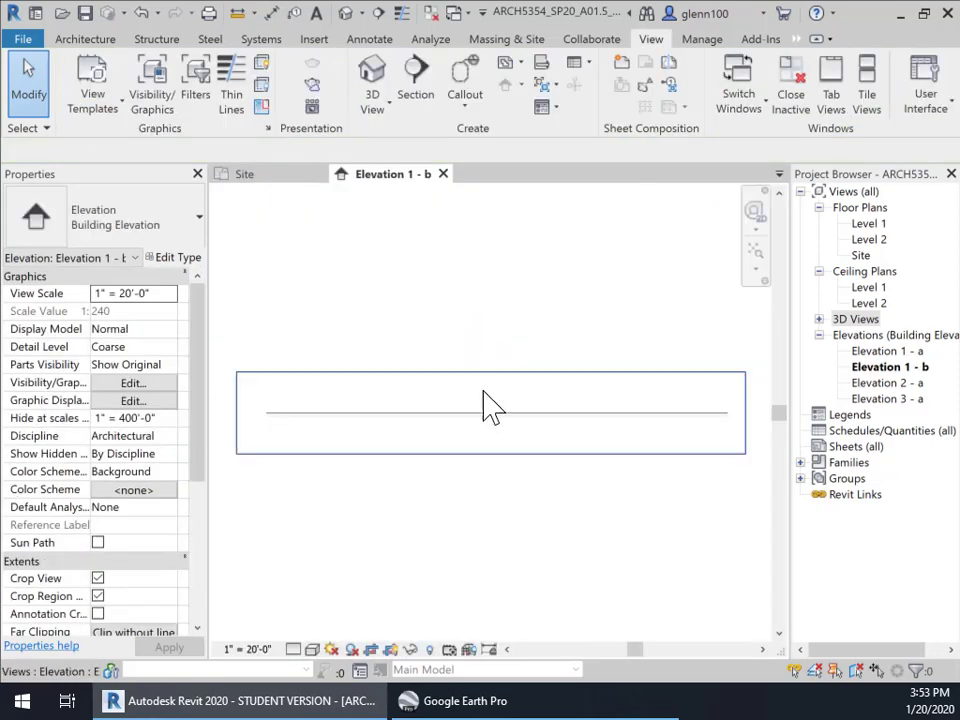
click(900, 370)
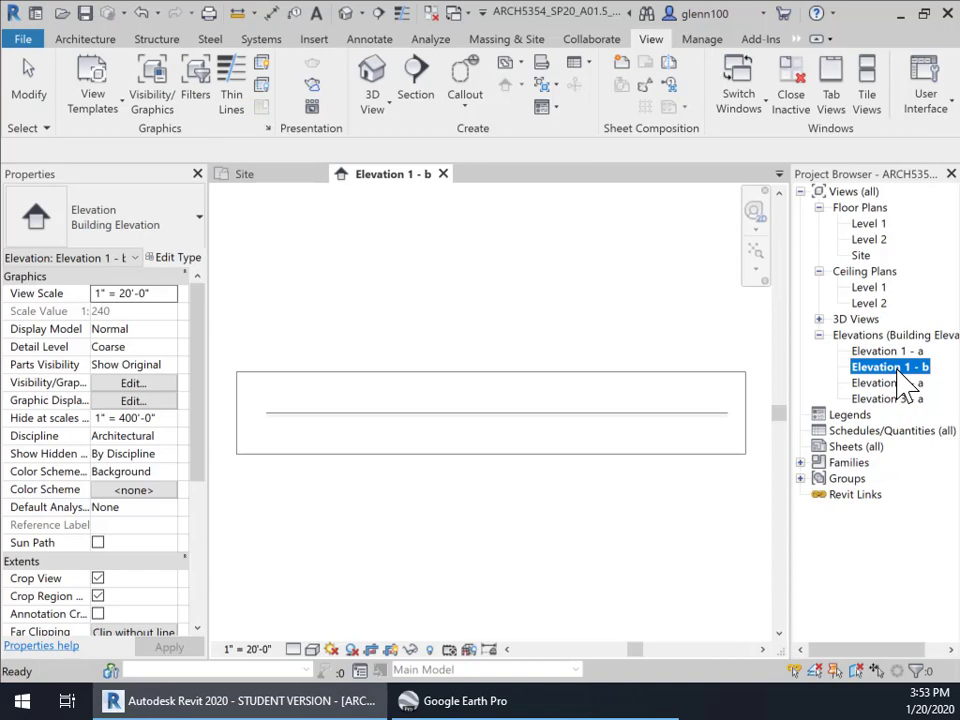
key(s)
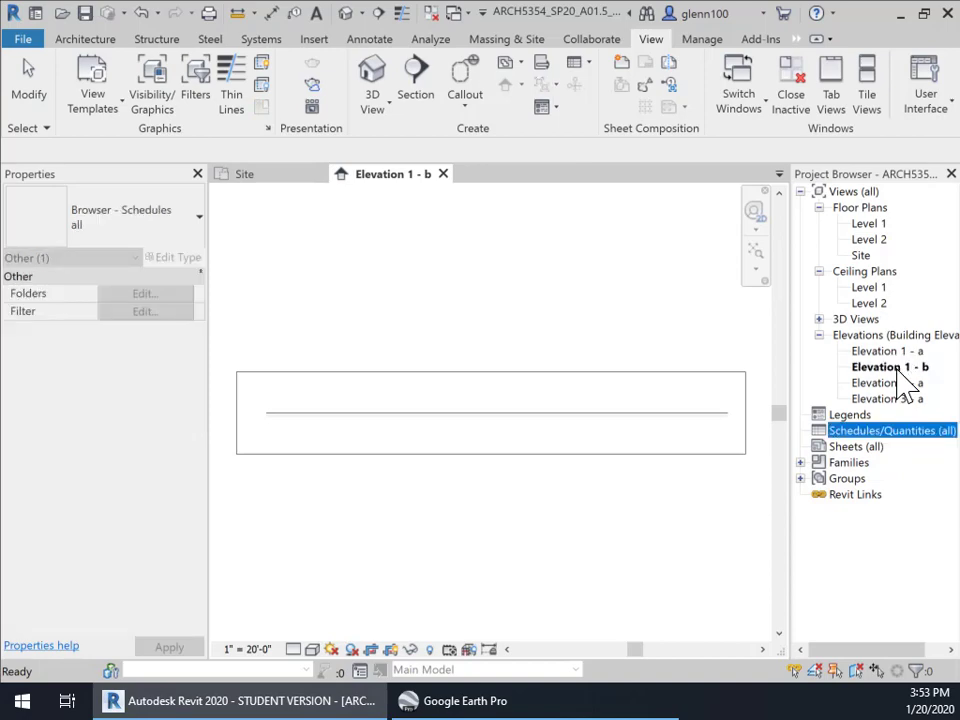
click(900, 369)
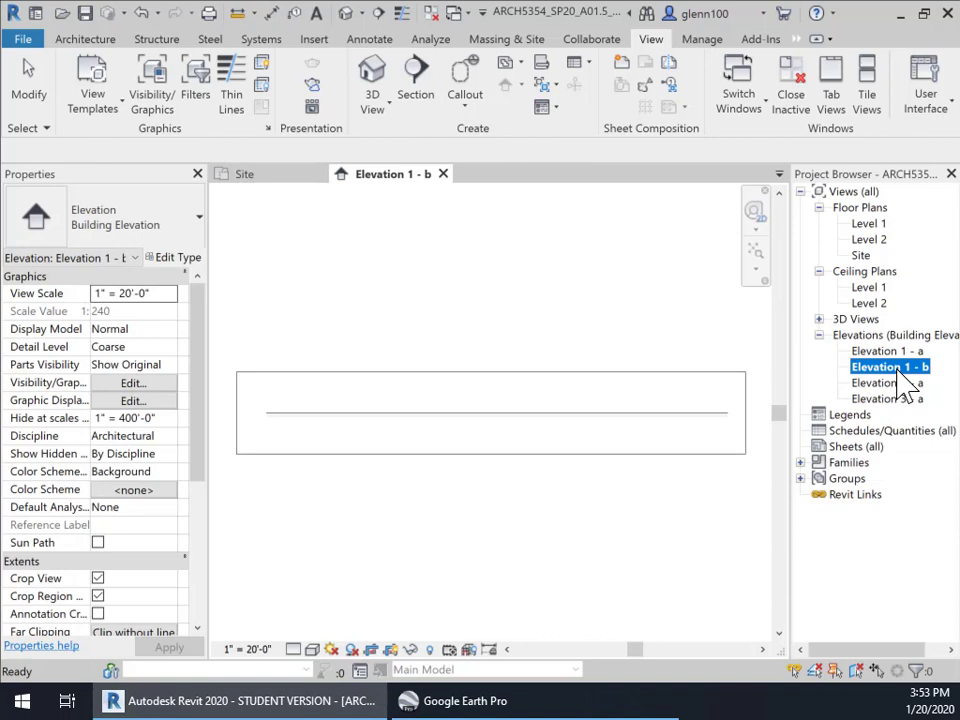
click(900, 367)
text(South)
key(Return)
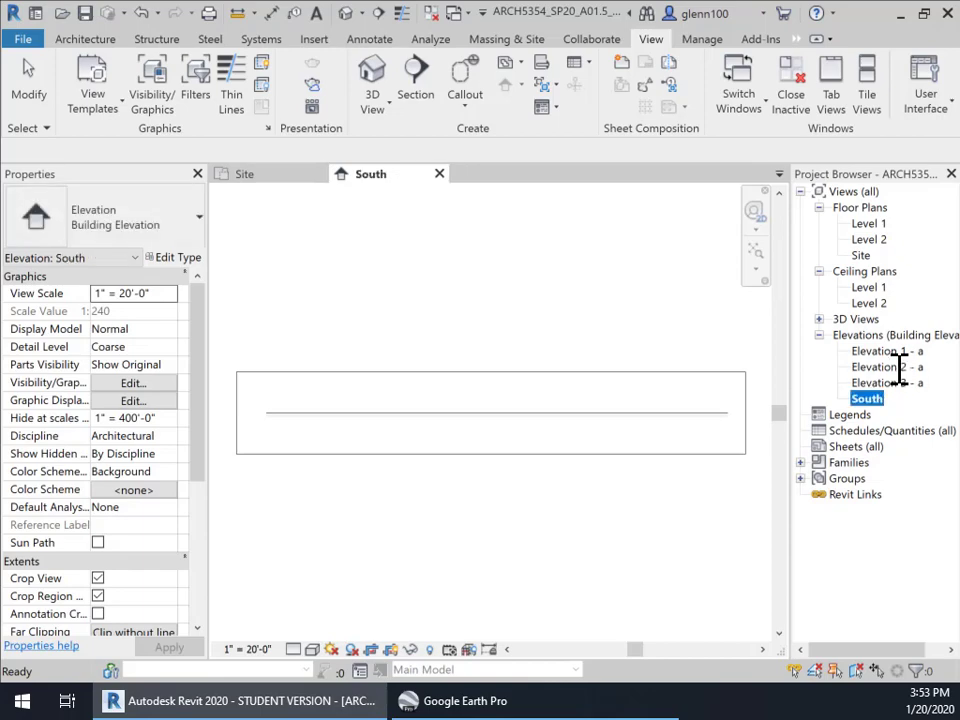
click(289, 180)
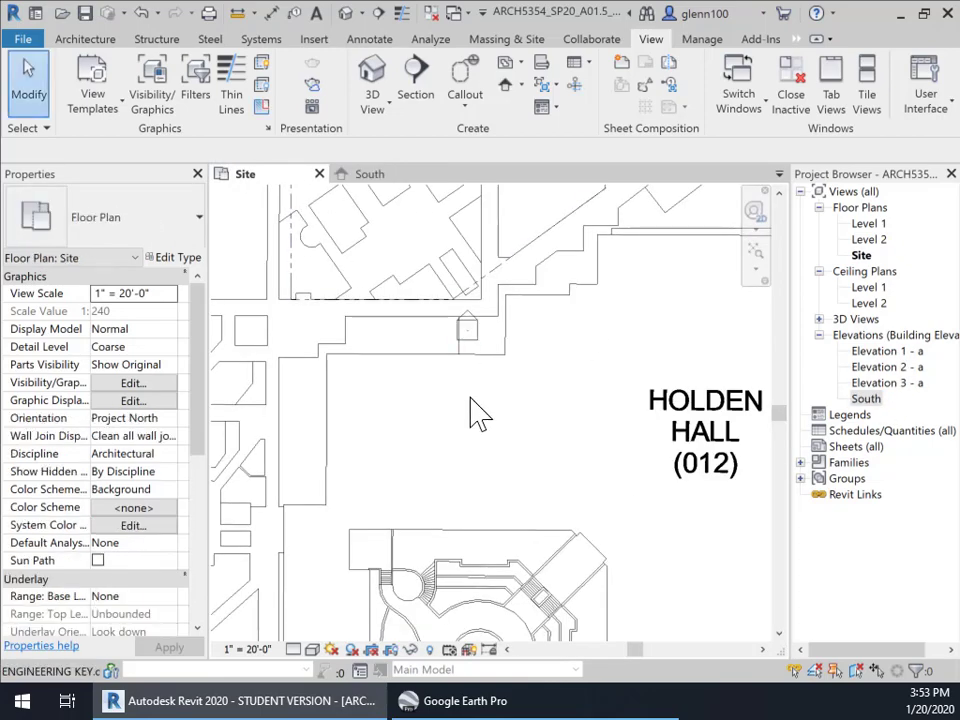
Select the marker above Holden Hall and drag the South elevation line north toward Civil Engineering
click(469, 341)
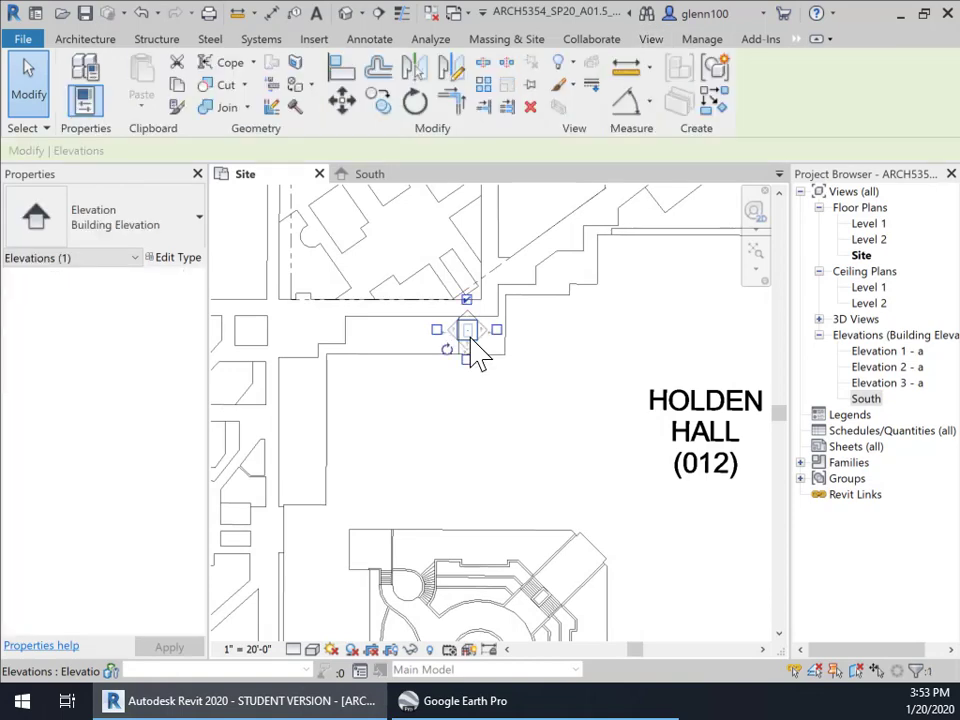
click(499, 317)
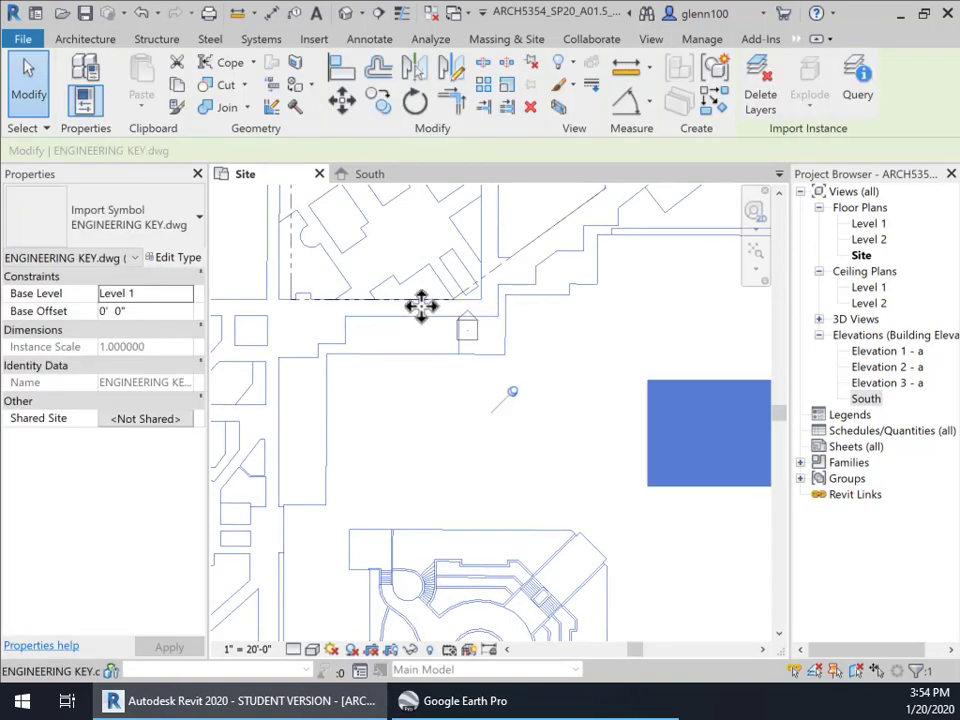
key(Escape)
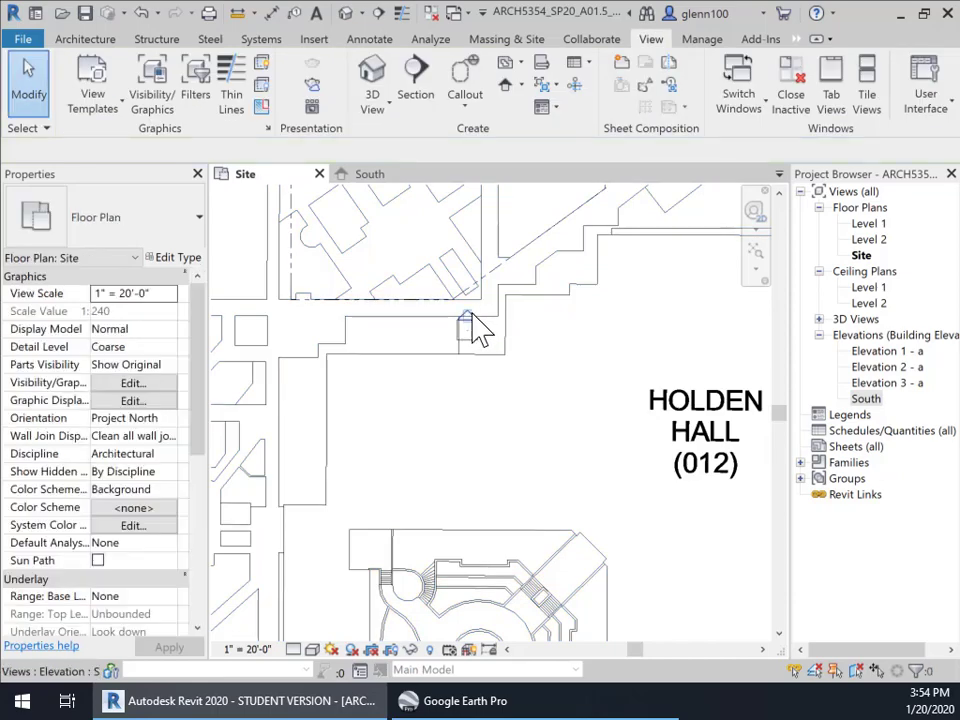
click(472, 318)
scroll(493, 386, down, 4)
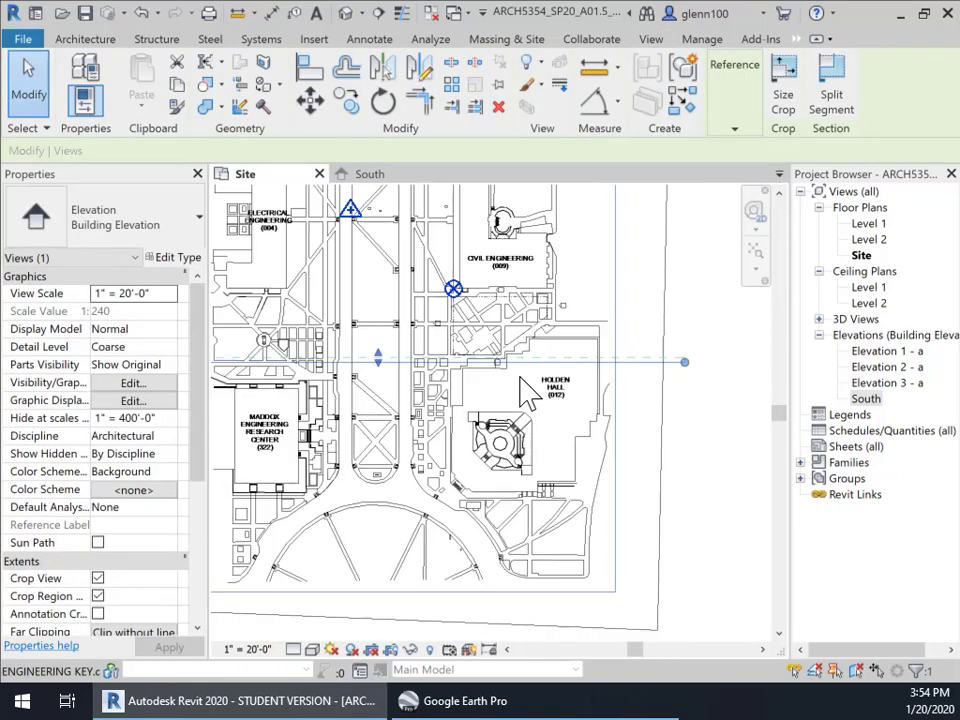
scroll(527, 393, down, 1)
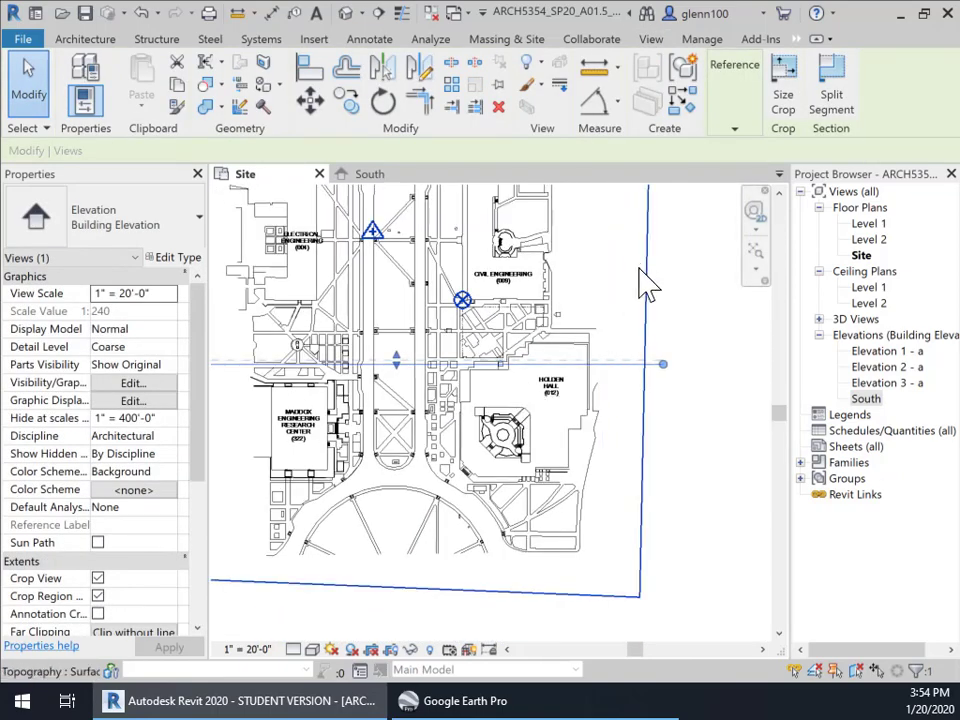
middle_drag(579, 465, 632, 435)
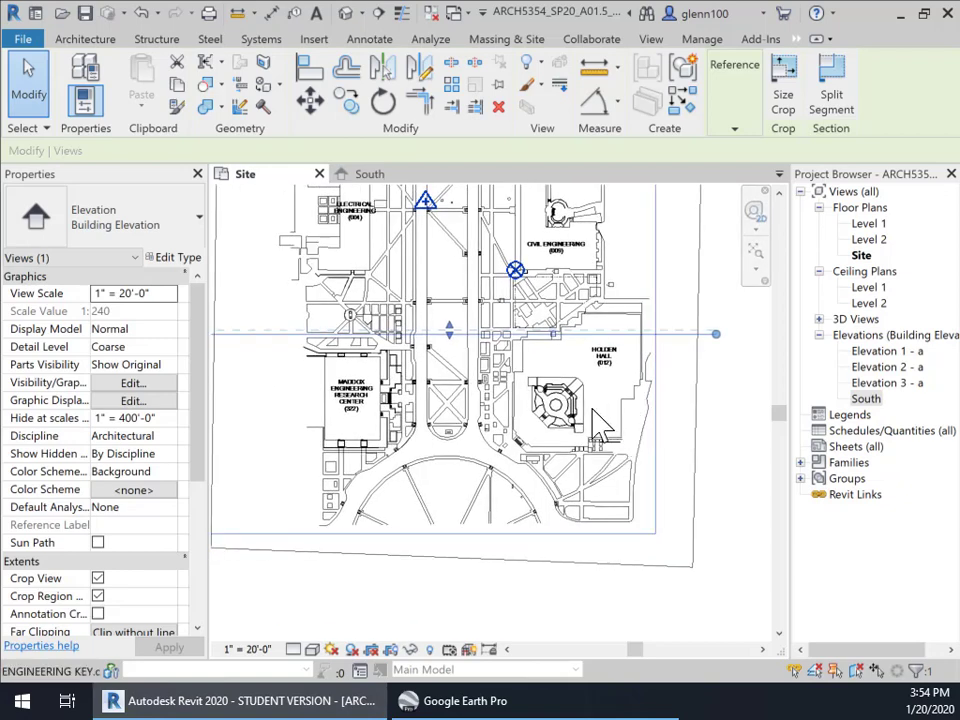
mouse_move(487, 438)
middle_down()
mouse_move(540, 433)
mouse_move(478, 452)
mouse_move(502, 450)
middle_up()
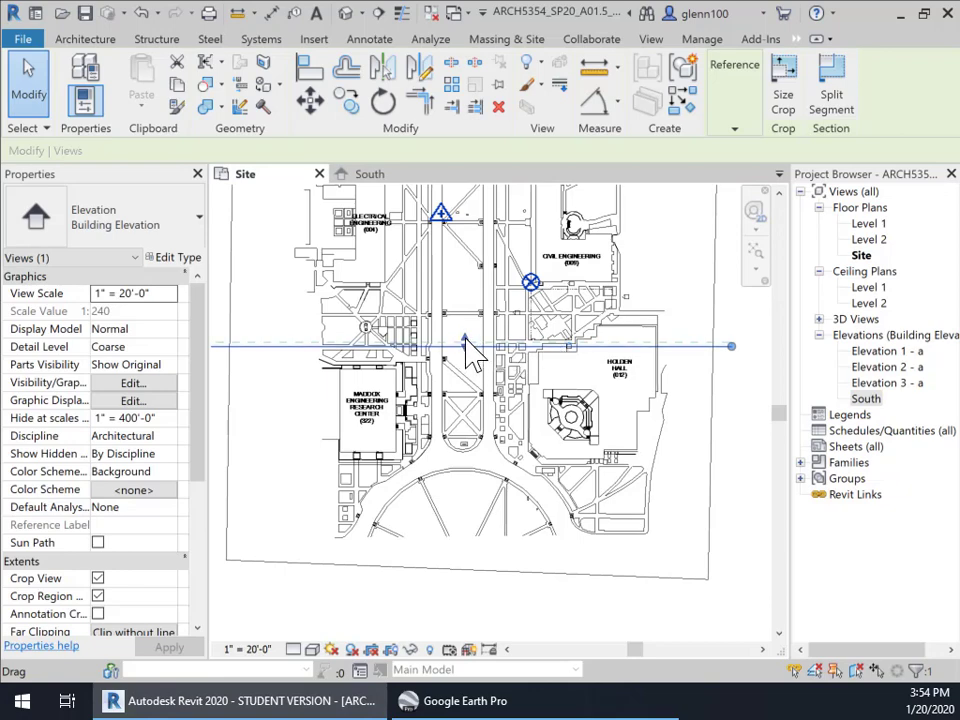
drag(466, 341, 457, 266)
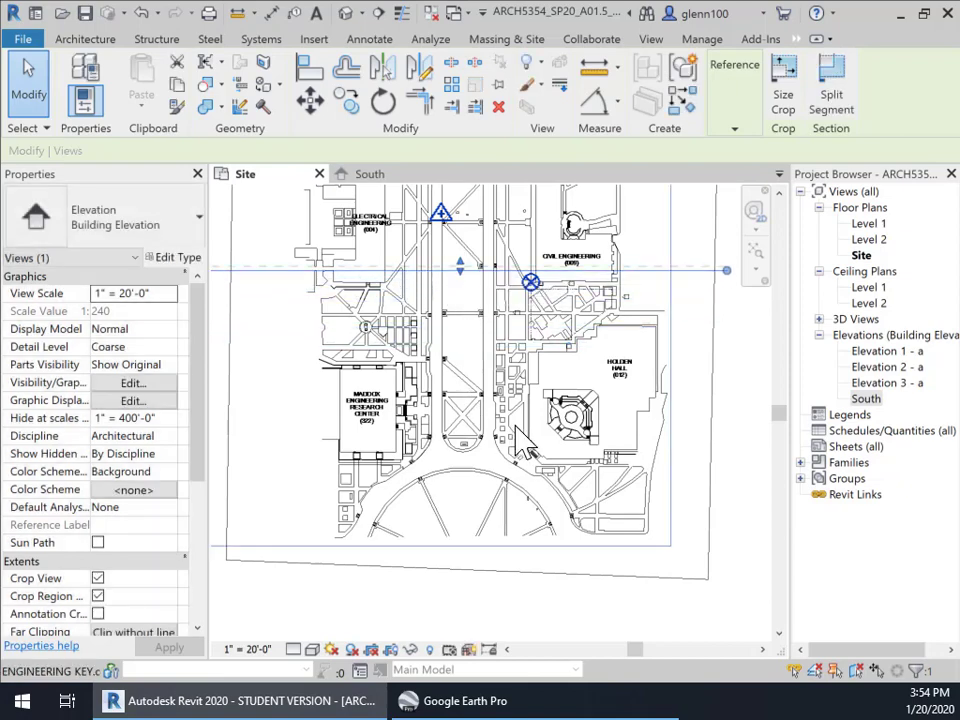
Drag the South elevation line back down above Holden Hall, then nudge it slightly north
click(157, 13)
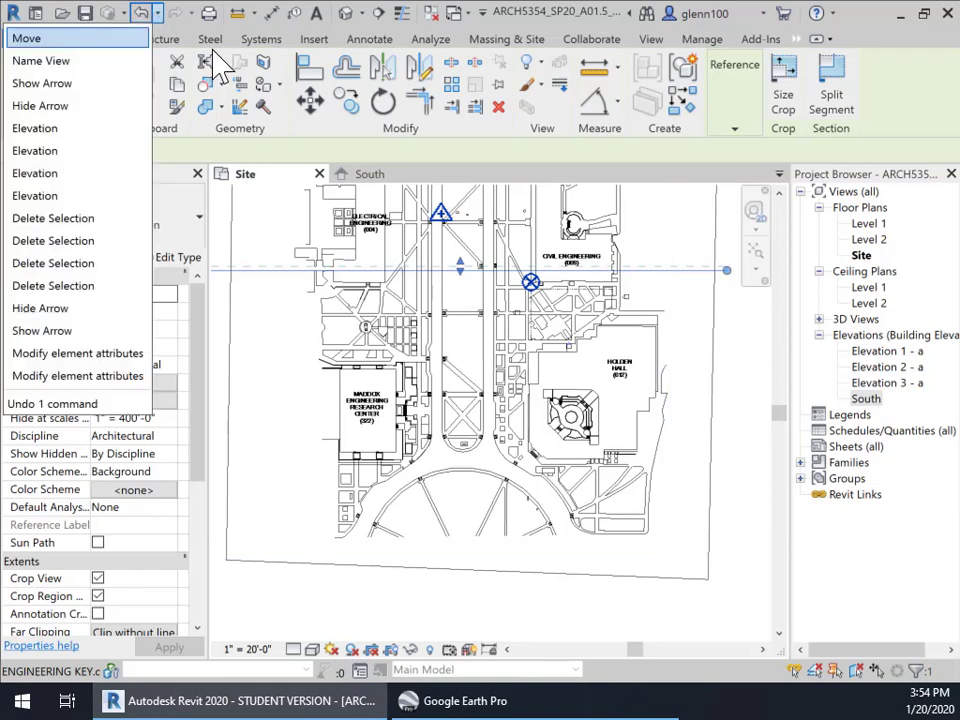
click(133, 32)
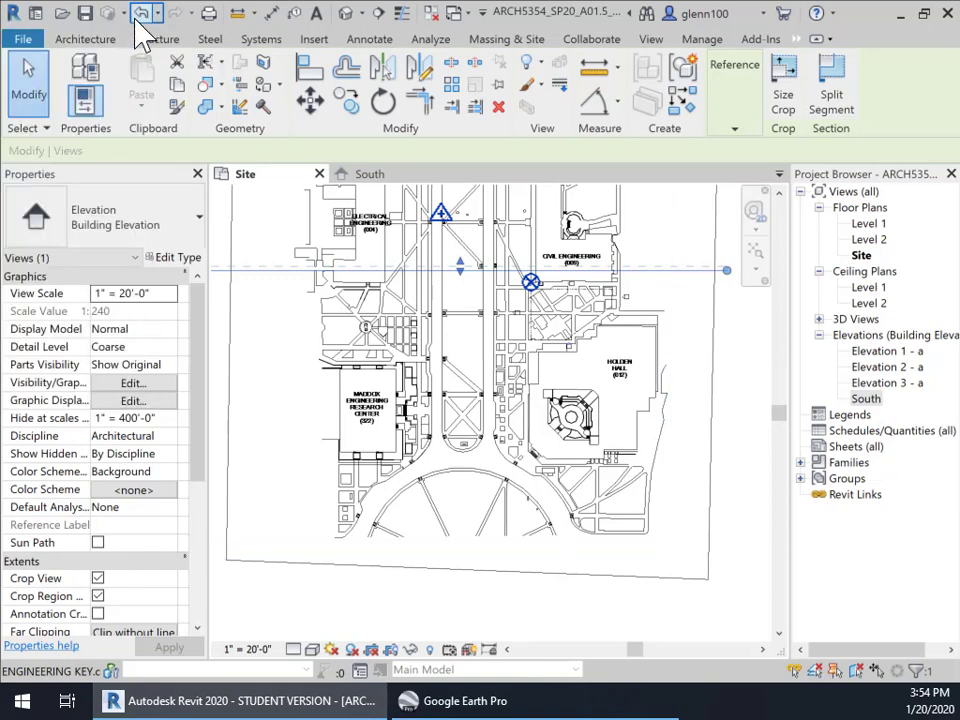
scroll(563, 372, up, 1)
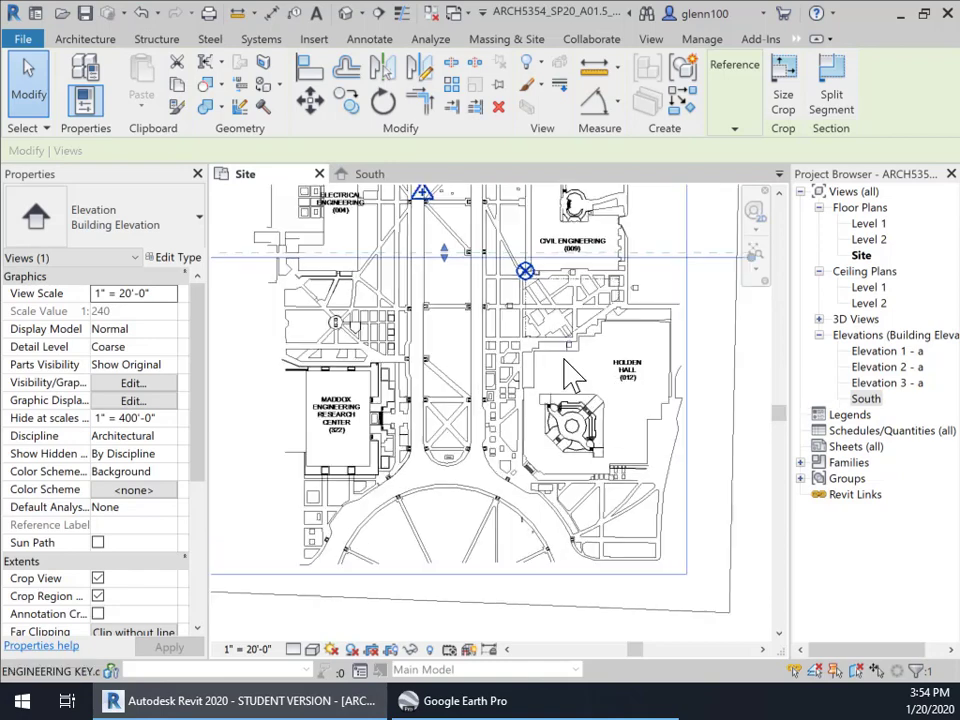
mouse_move(452, 256)
mouse_down()
mouse_move(455, 320)
mouse_move(474, 343)
mouse_move(507, 343)
mouse_up()
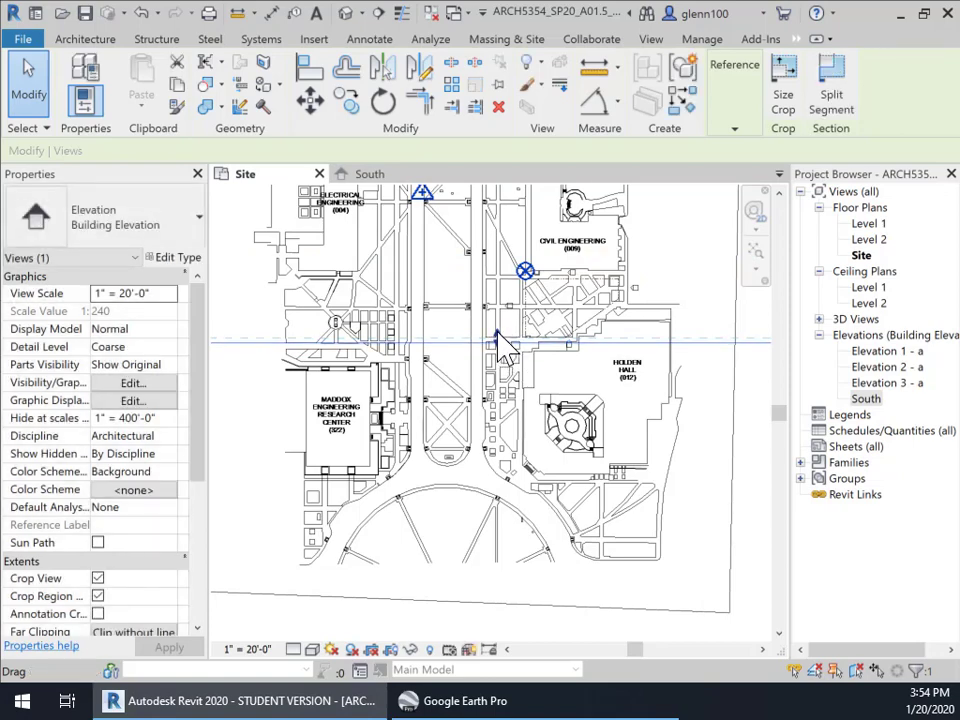
scroll(496, 326, up, 3)
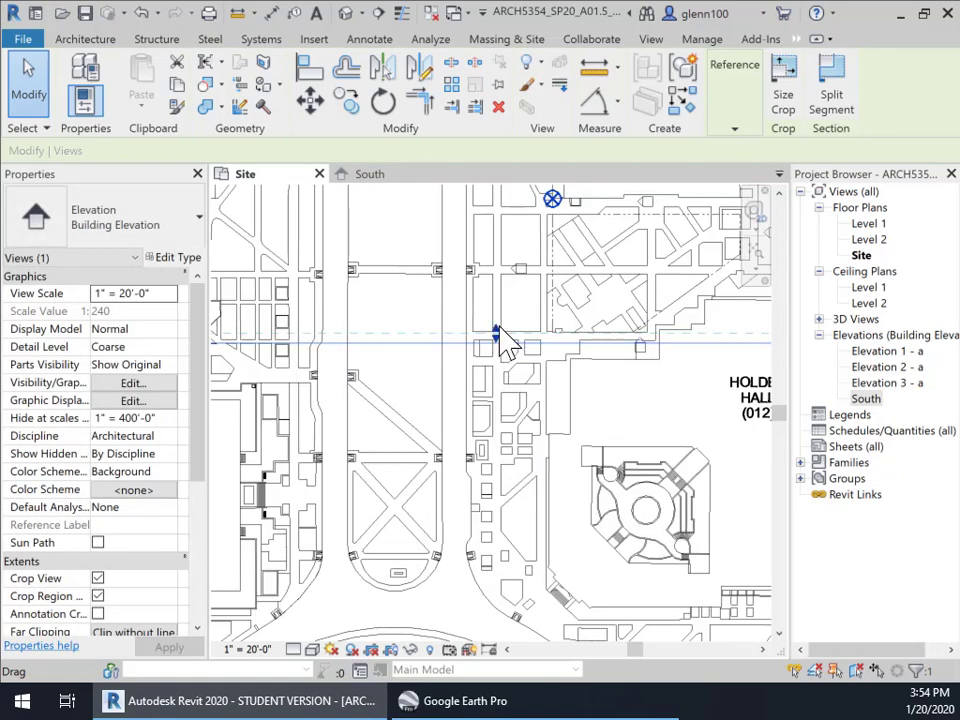
drag(498, 332, 495, 190)
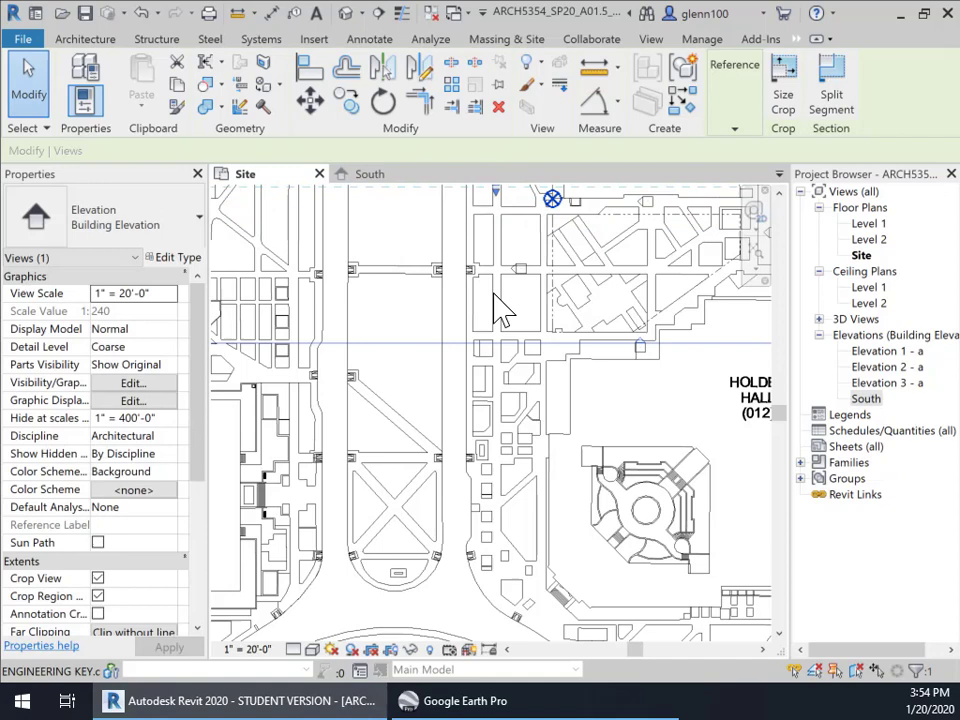
Clear the accidental campus drawing selection and reselect the South elevation marker
click(447, 338)
scroll(440, 322, down, 3)
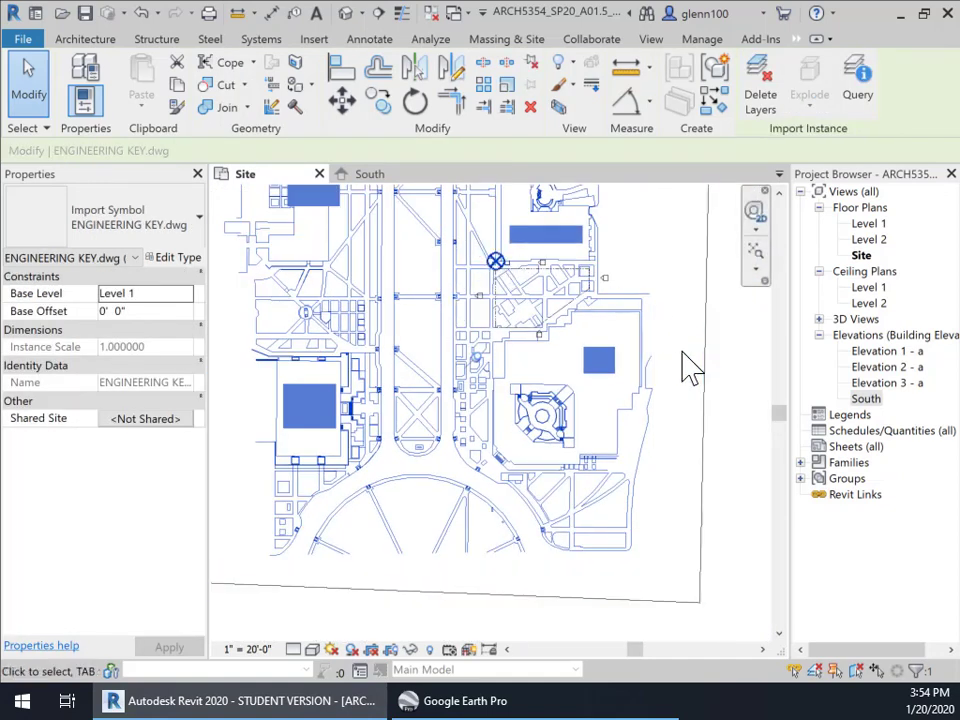
key(Escape)
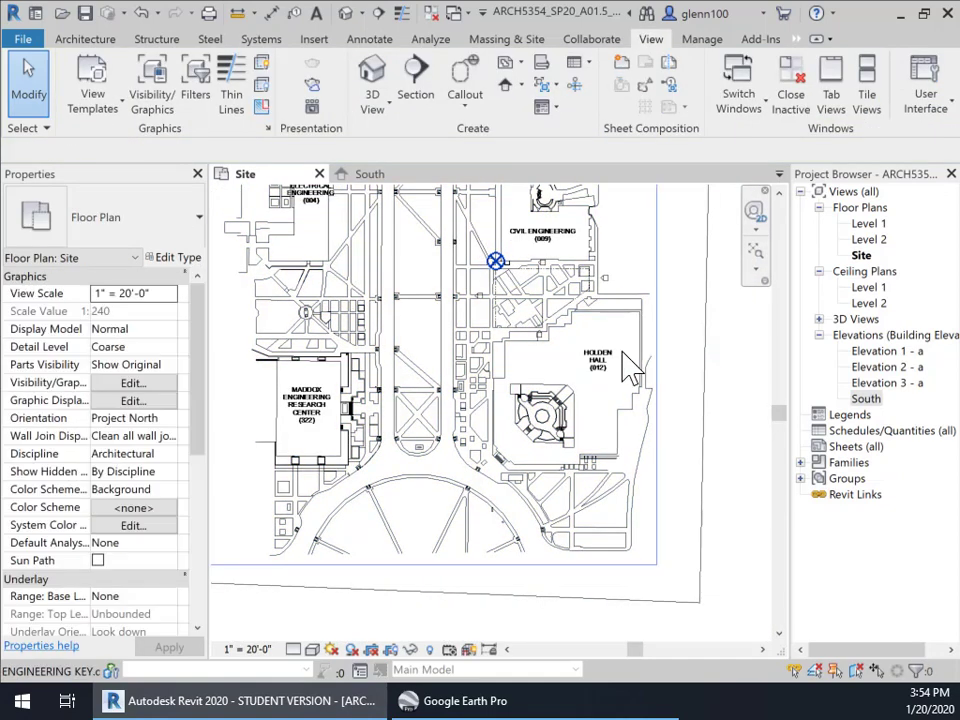
click(540, 341)
Pull the South elevation's left and right extent ends inward to span only Holden Hall
scroll(755, 373, down, 1)
middle_drag(761, 398, 727, 417)
scroll(727, 417, down, 1)
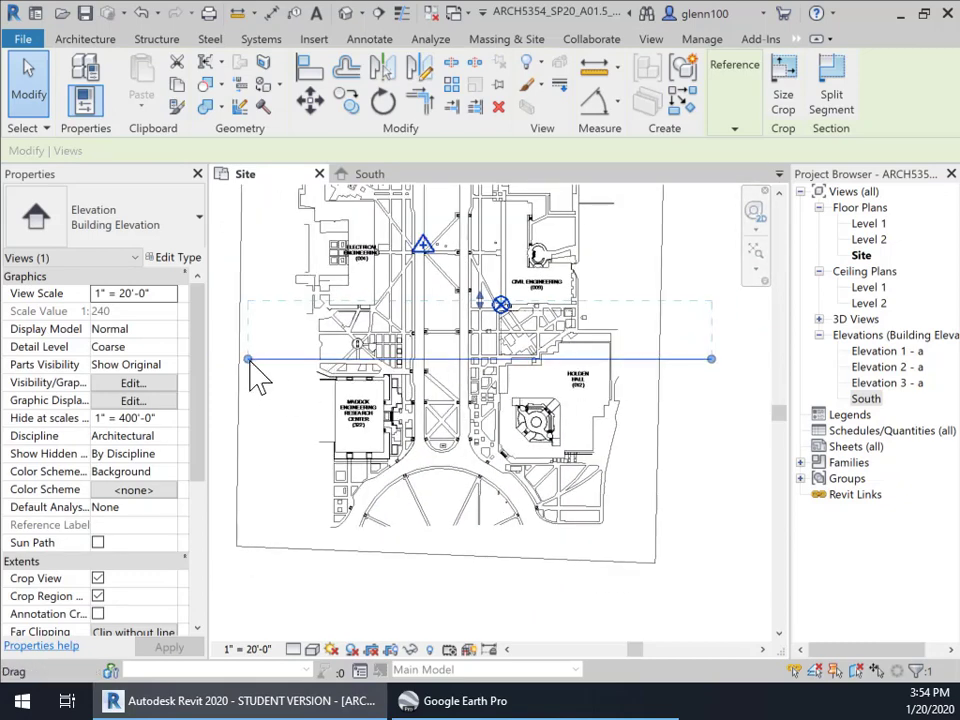
drag(251, 362, 466, 368)
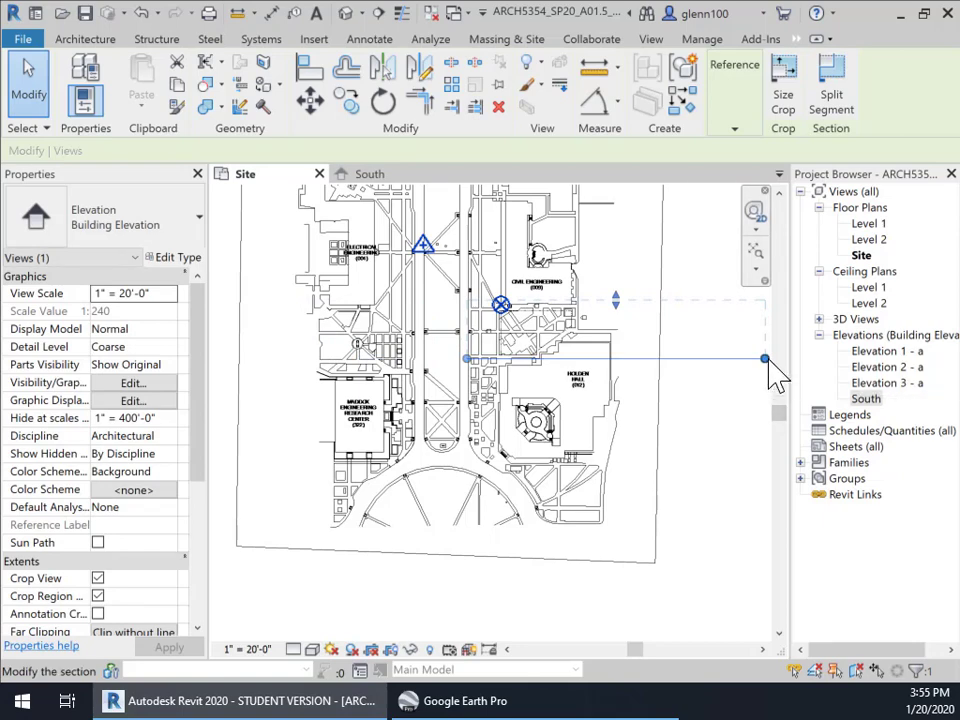
drag(766, 360, 615, 358)
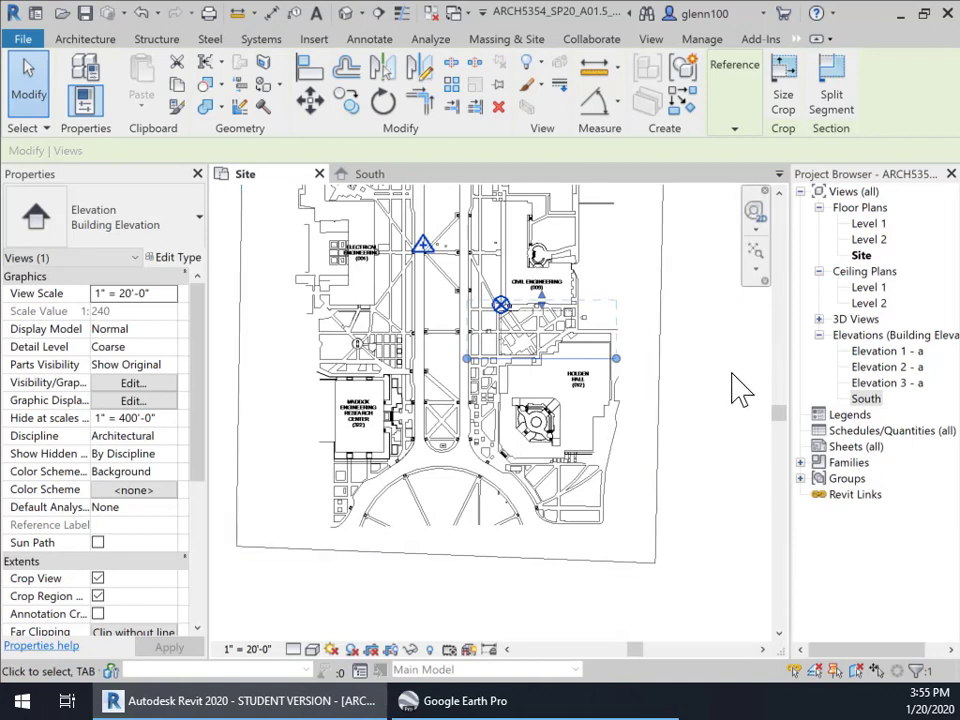
click(690, 390)
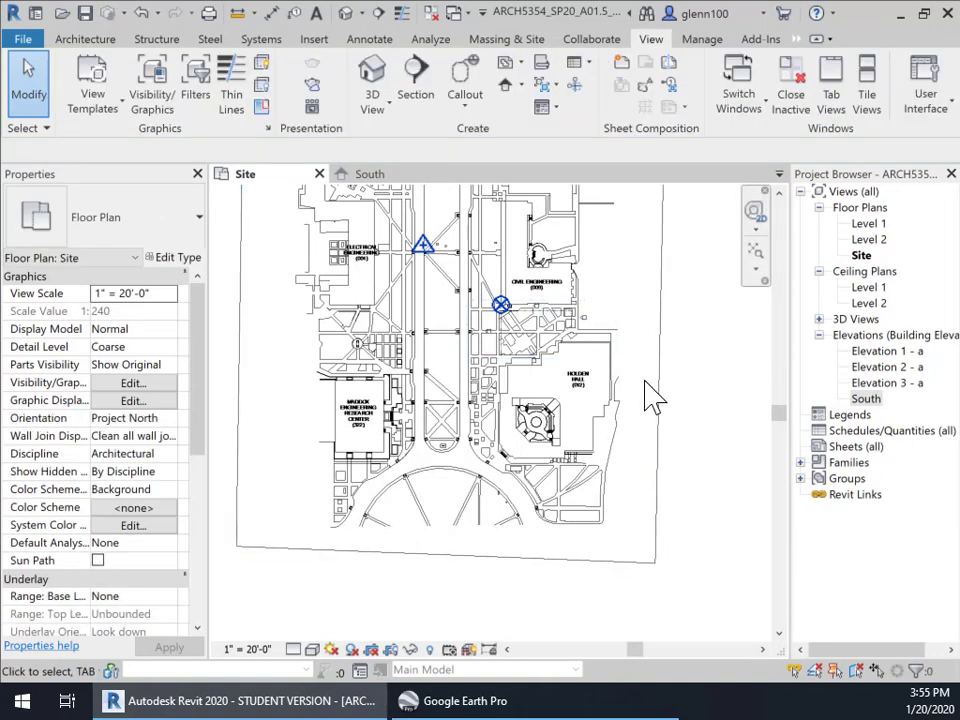
Switch to the South elevation view and inspect its crop region and topography line
click(362, 175)
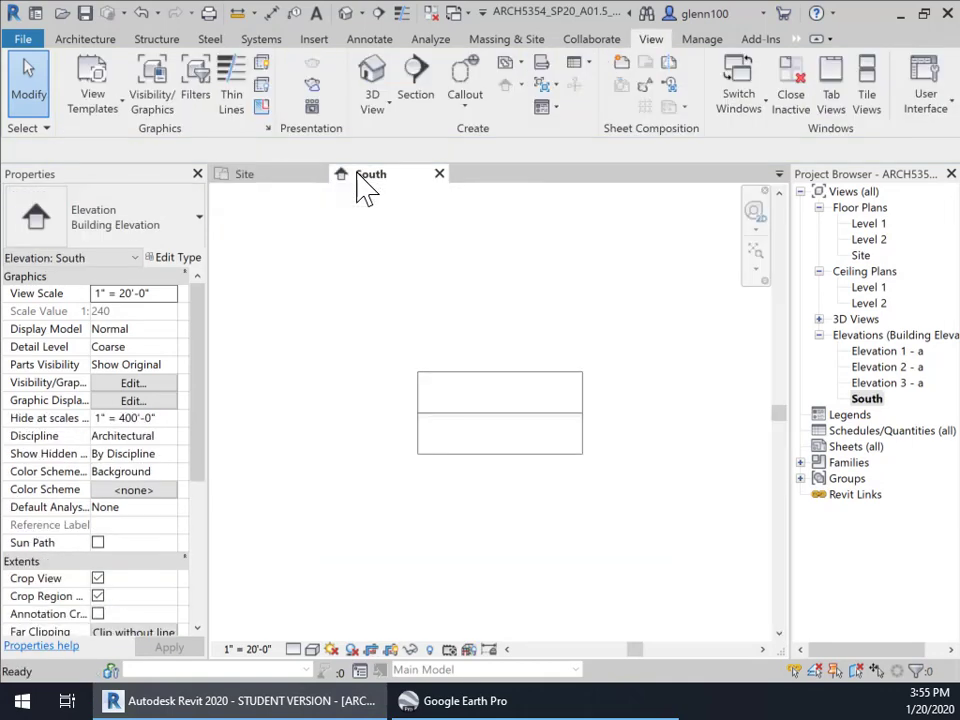
click(486, 402)
click(491, 413)
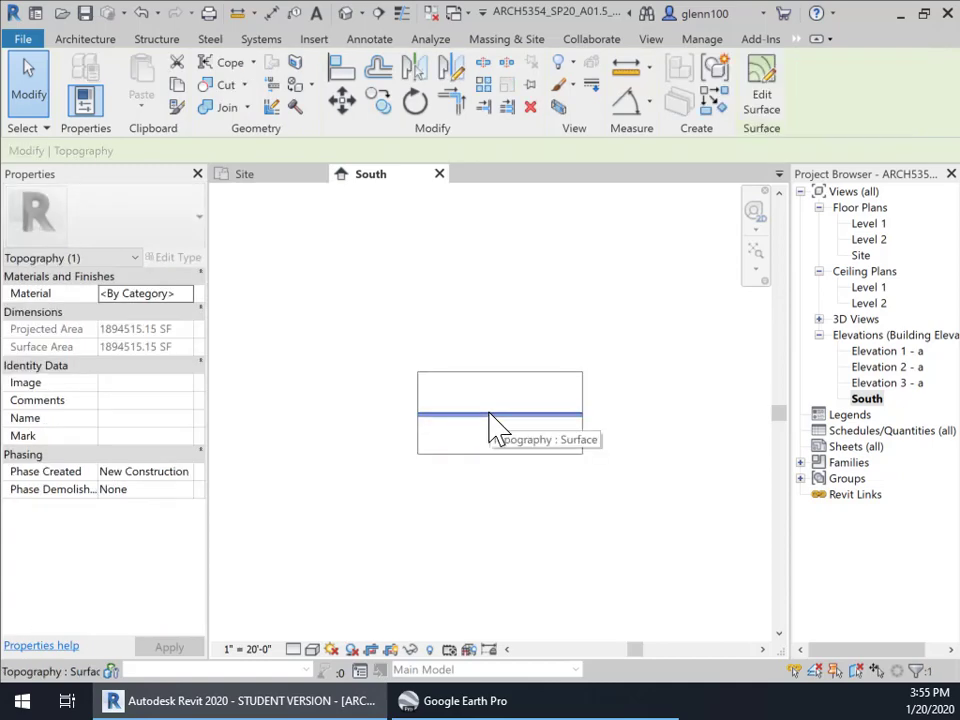
click(615, 458)
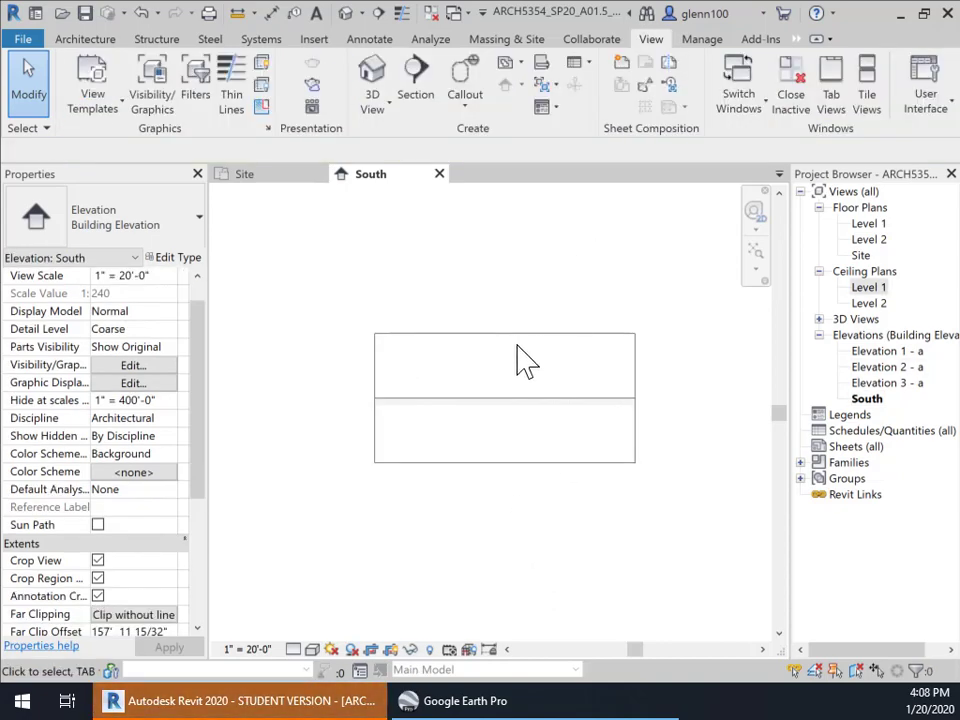
click(483, 410)
click(467, 381)
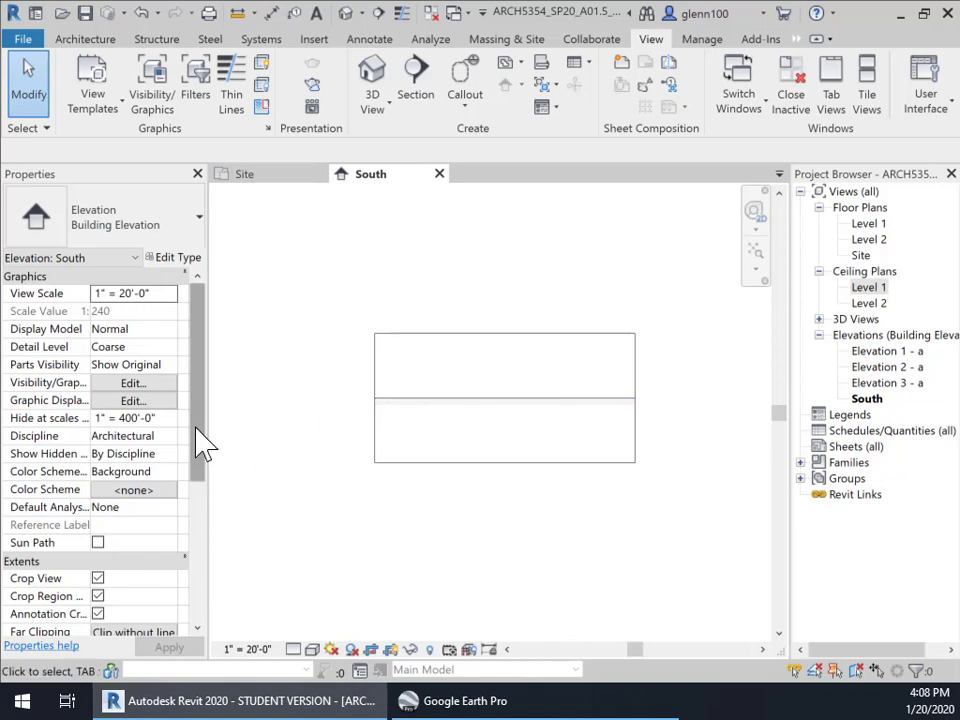
Change the South elevation's Far Clipping from Clip without line to No clip
scroll(210, 476, down, 4)
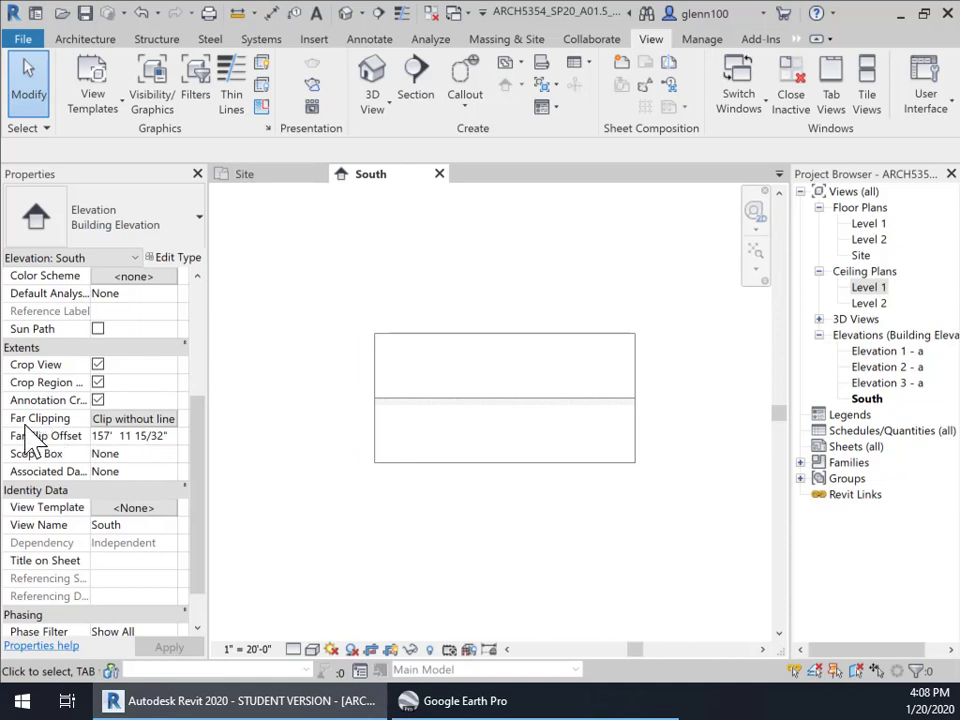
click(142, 420)
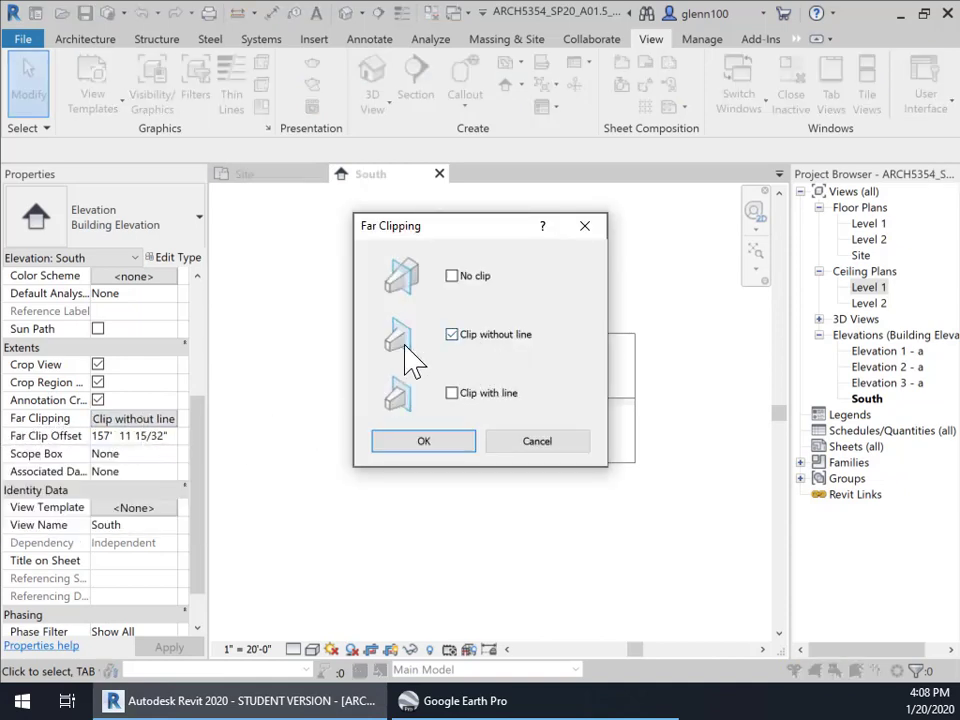
click(459, 277)
click(427, 443)
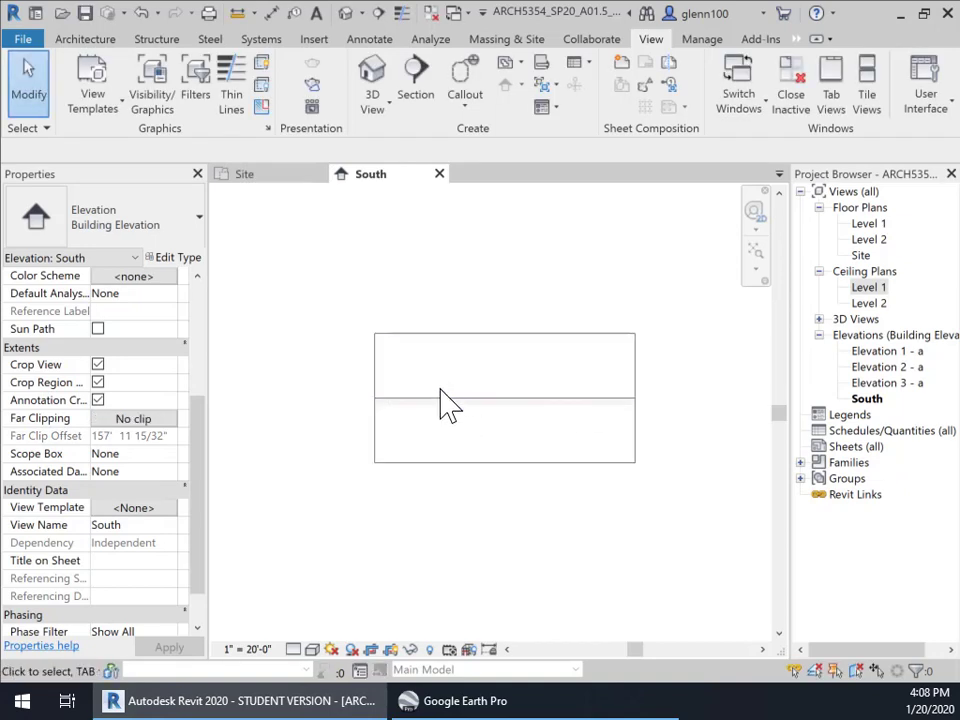
scroll(467, 476, down, 3)
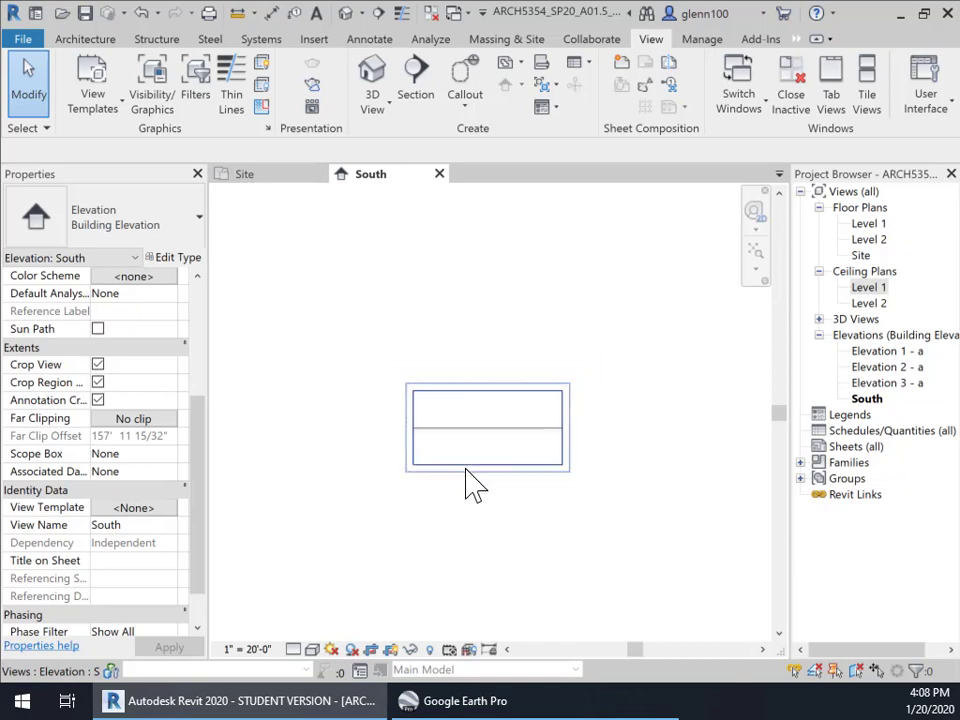
Switch off Crop View for the South elevation so the topography line runs past the crop region
middle_drag(470, 520, 452, 489)
scroll(452, 489, down, 1)
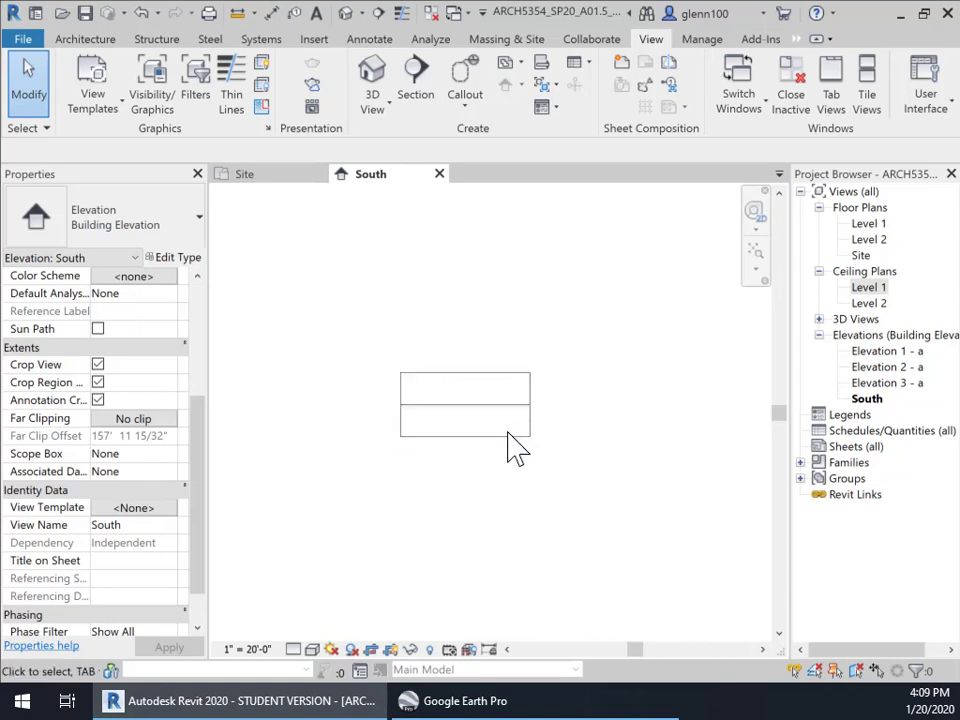
click(402, 430)
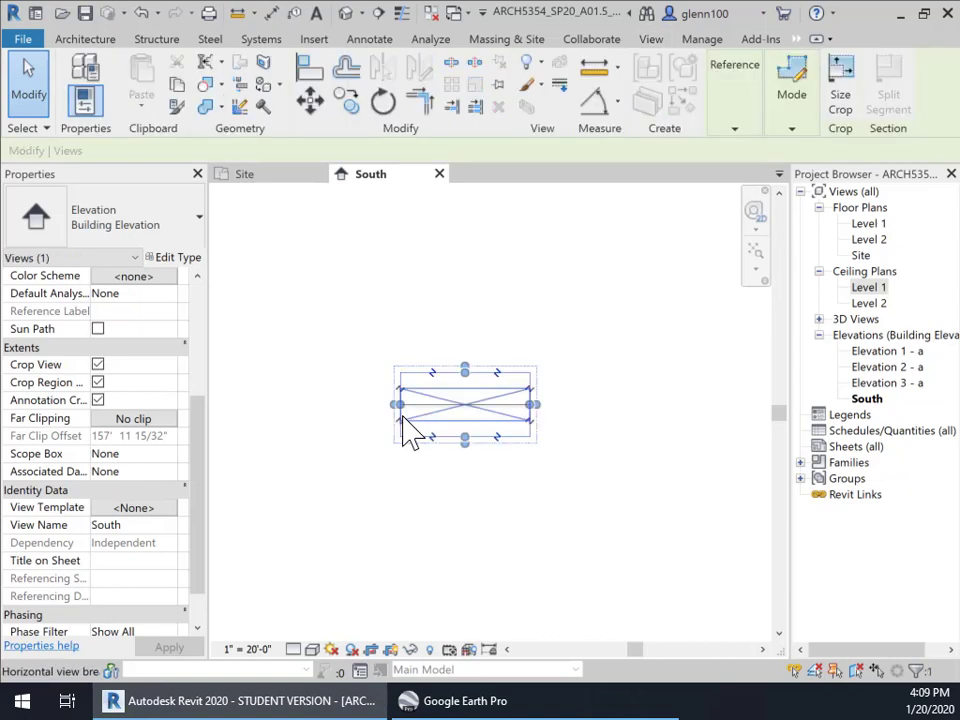
click(413, 518)
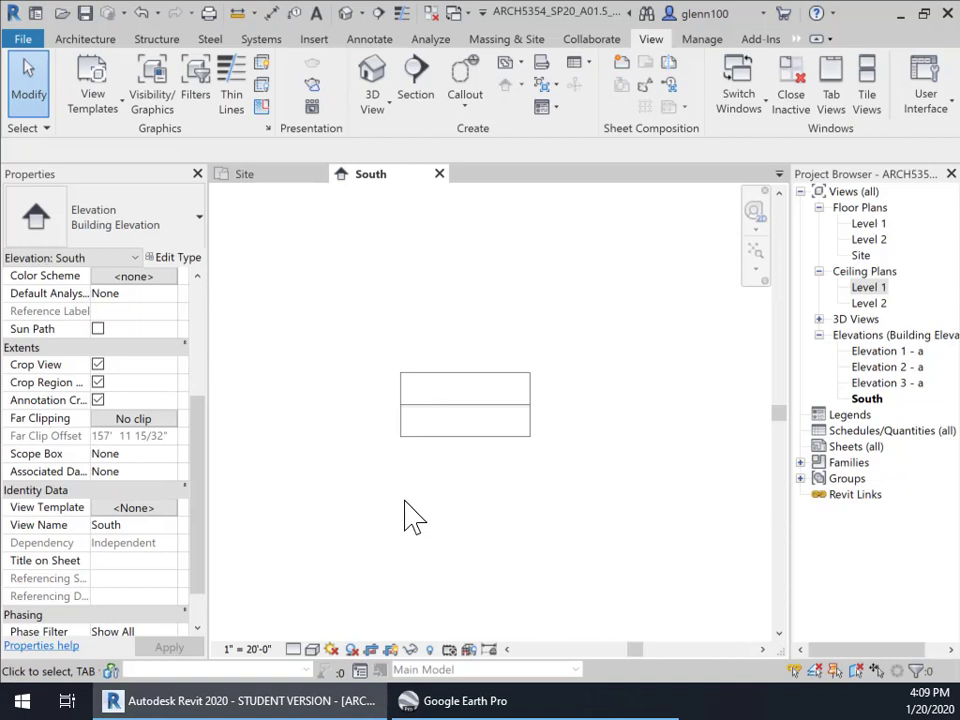
click(369, 649)
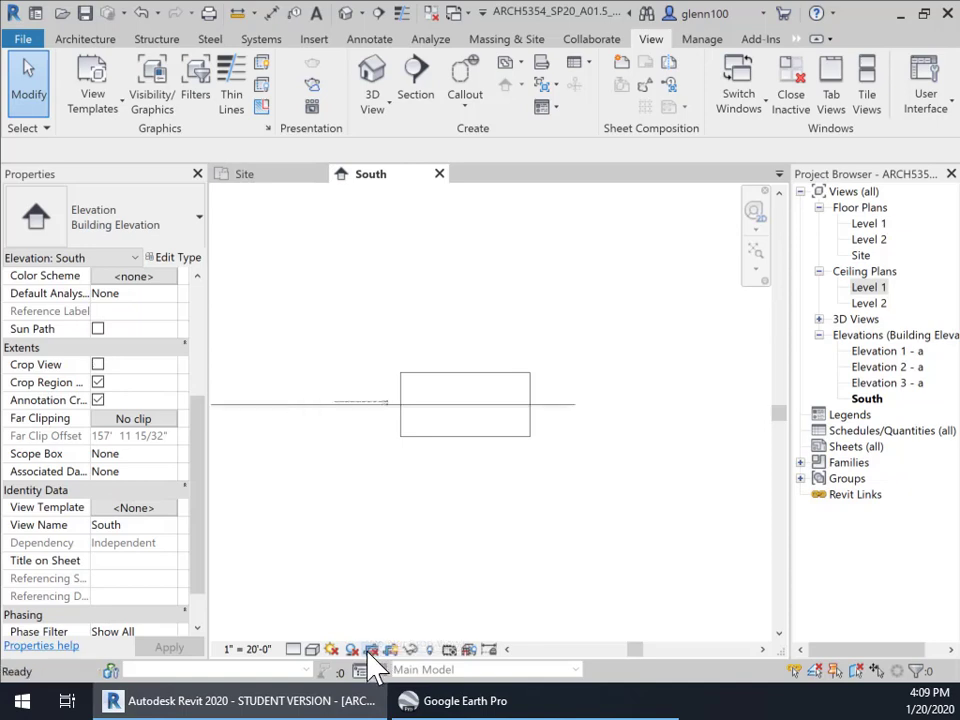
Select both Level 1 and Level 2 and drag their ends right past the building
click(384, 430)
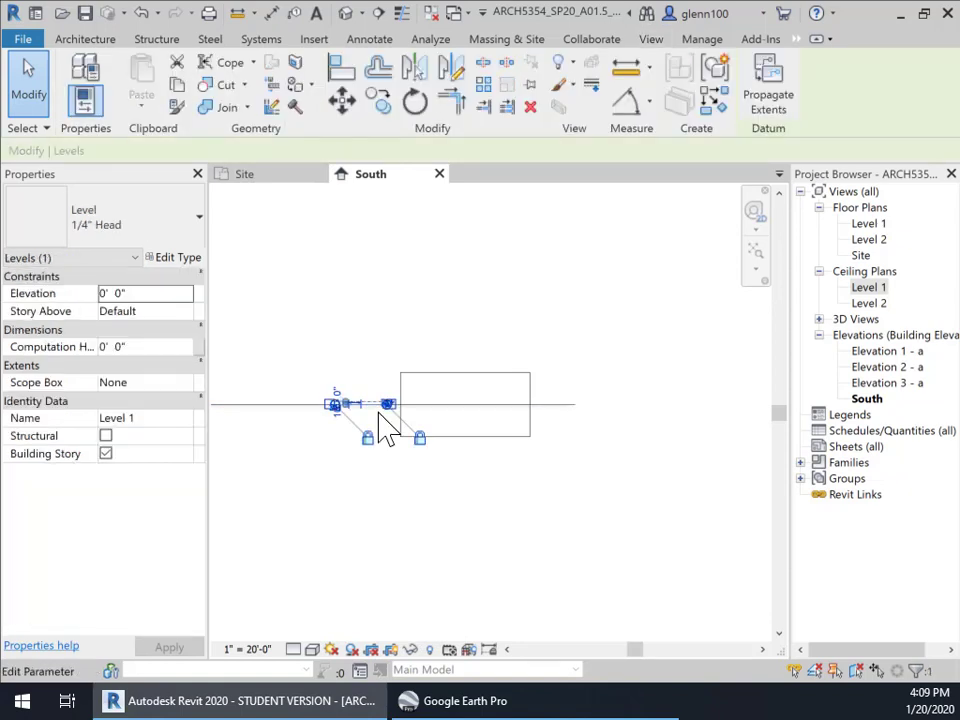
scroll(390, 428, up, 6)
scroll(425, 503, down, 6)
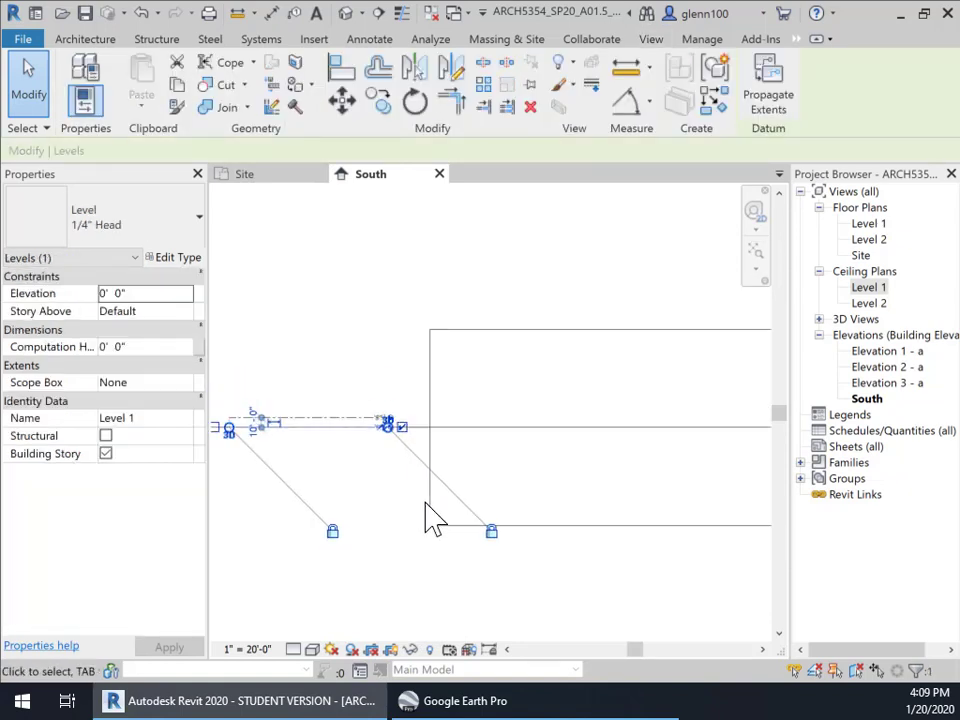
click(293, 404)
drag(336, 439, 425, 491)
scroll(472, 483, up, 2)
scroll(480, 497, up, 2)
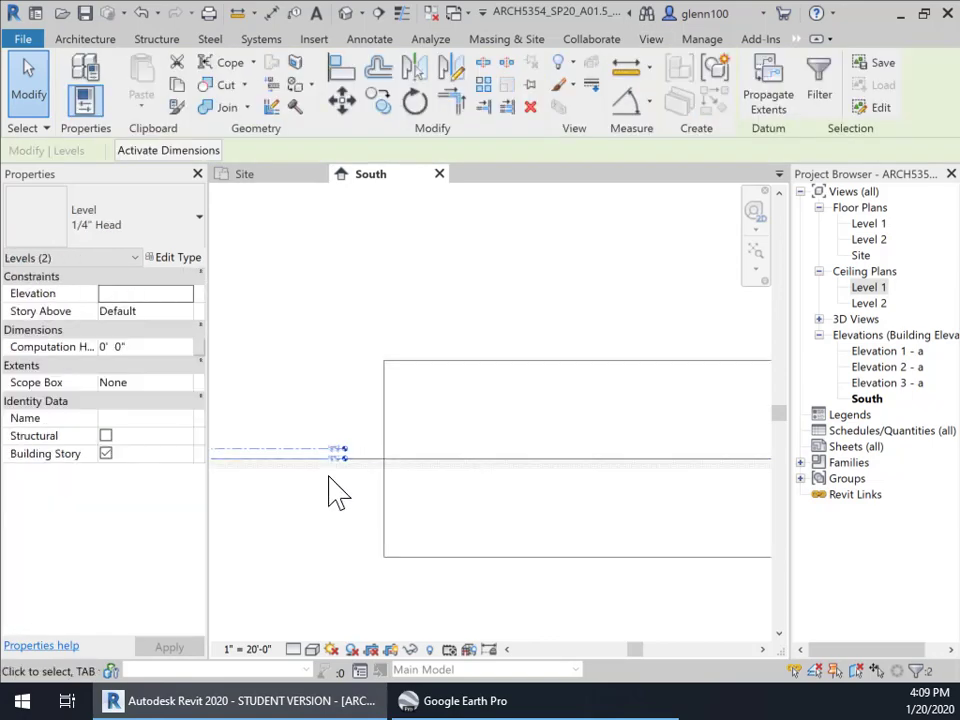
drag(311, 456, 720, 461)
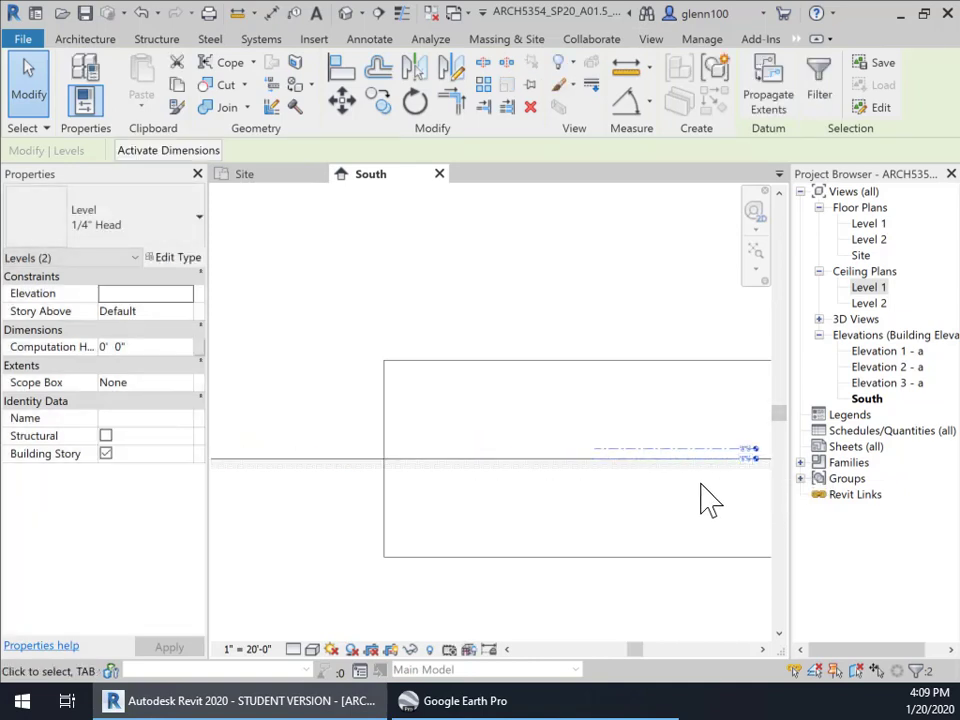
Check the extended level heads in the elevation, then return to the Site plan
middle_drag(710, 500, 490, 506)
scroll(514, 497, up, 3)
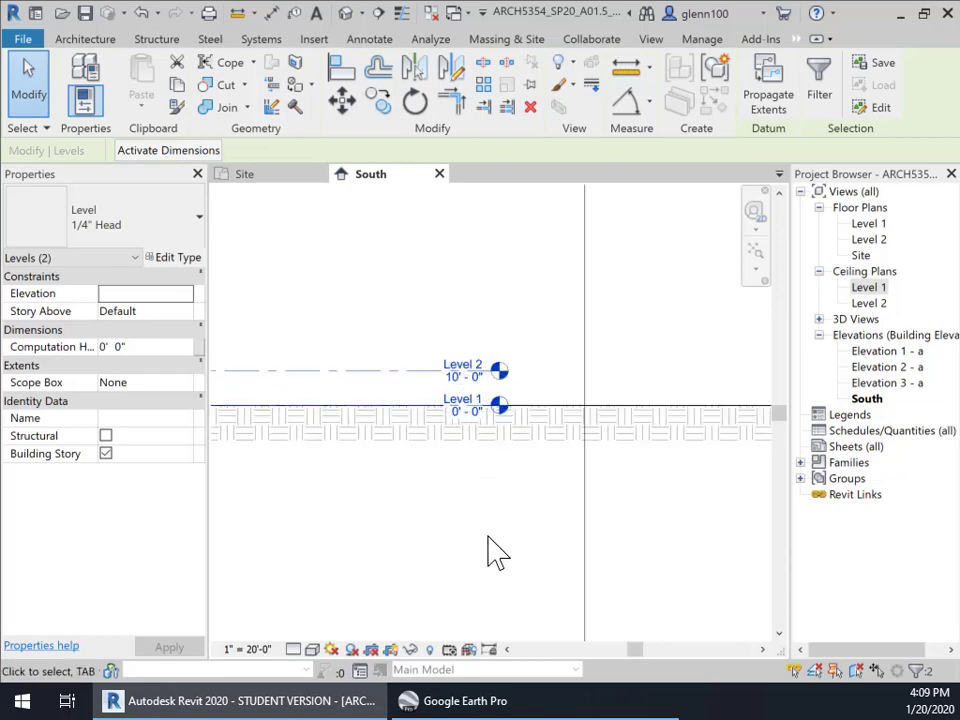
scroll(500, 567, down, 3)
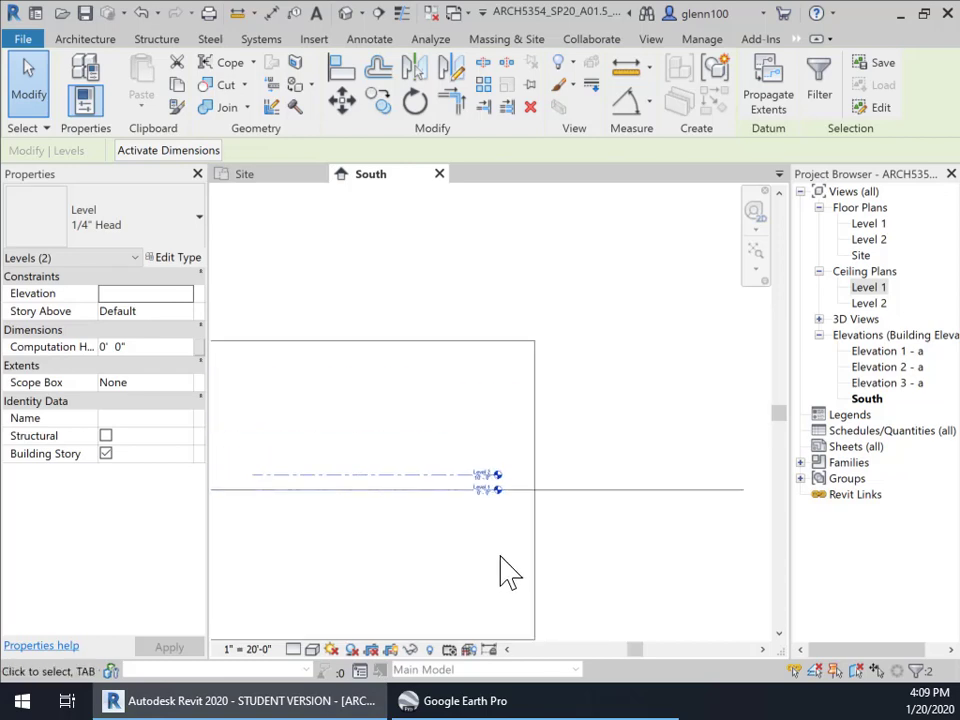
middle_drag(506, 574, 648, 450)
scroll(640, 452, down, 2)
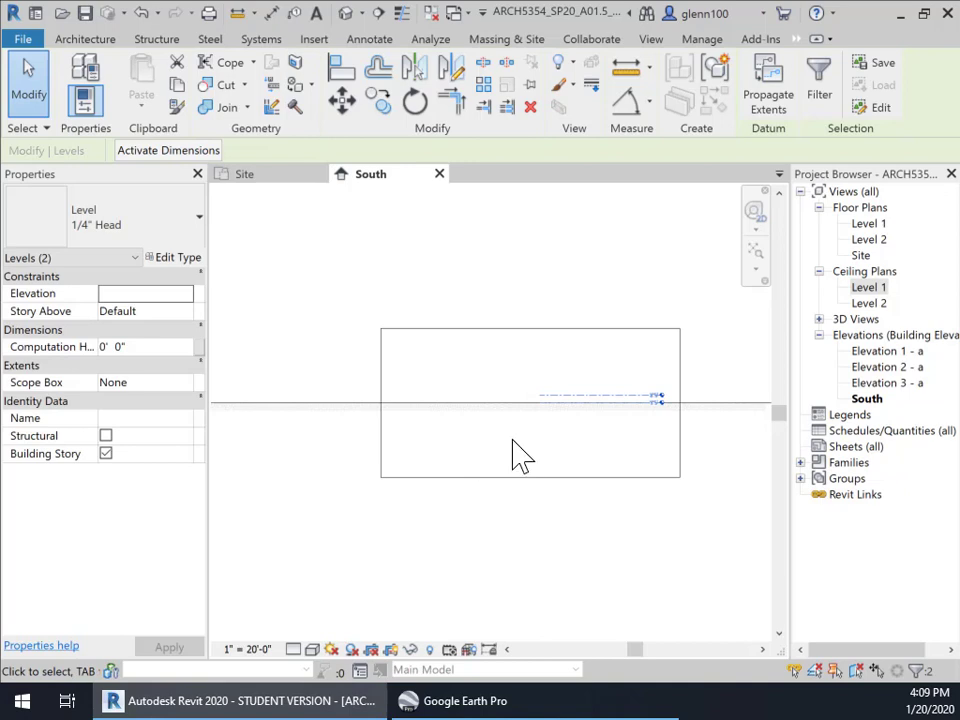
click(291, 186)
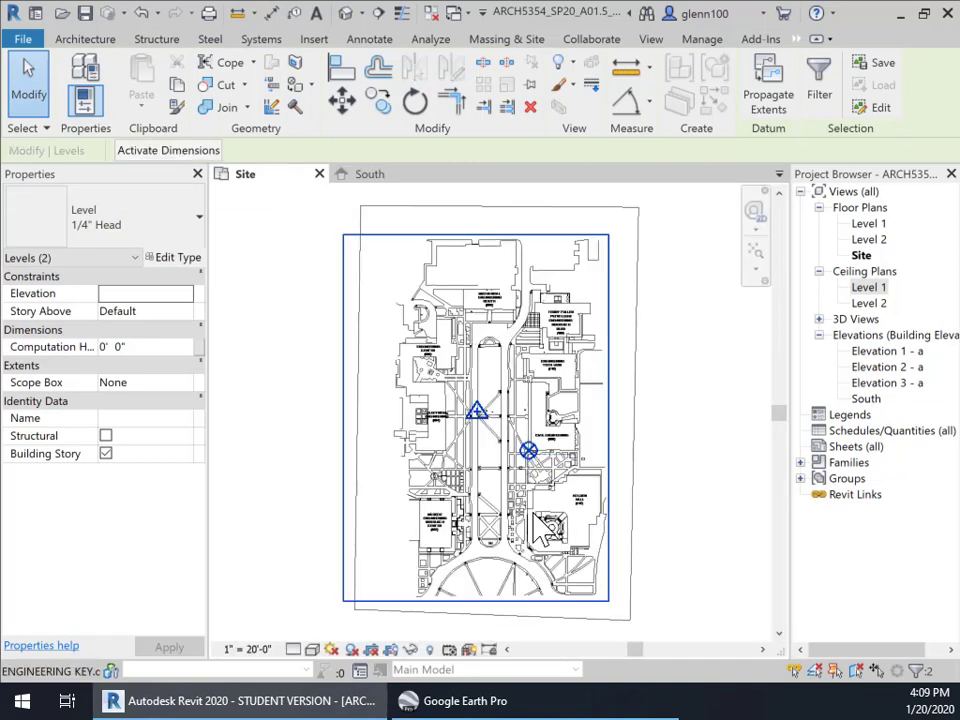
scroll(550, 493, up, 8)
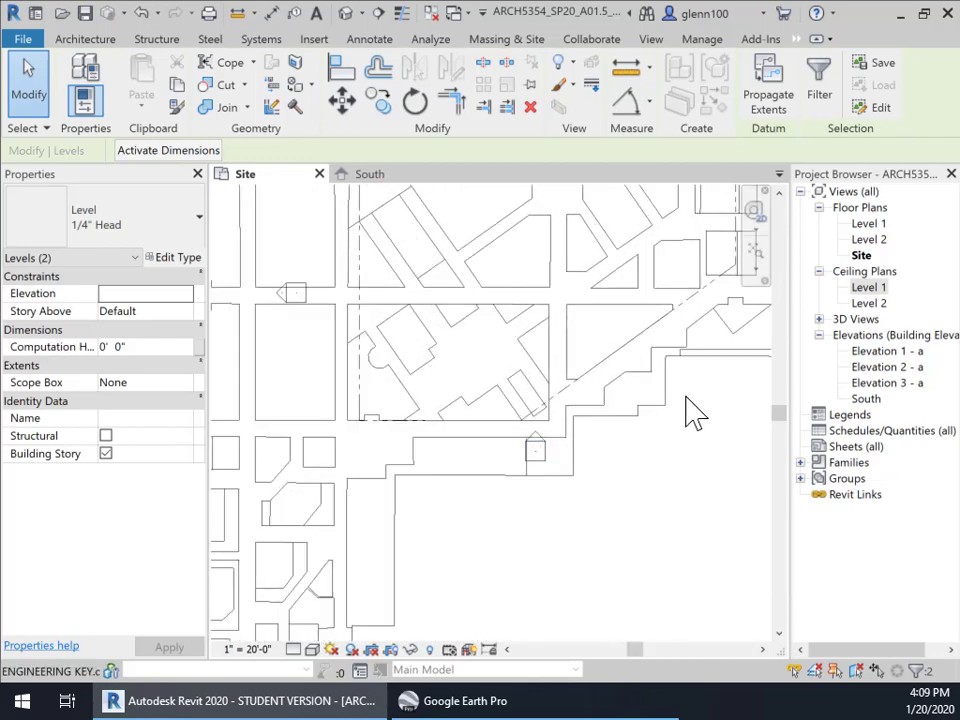
middle_drag(695, 410, 484, 518)
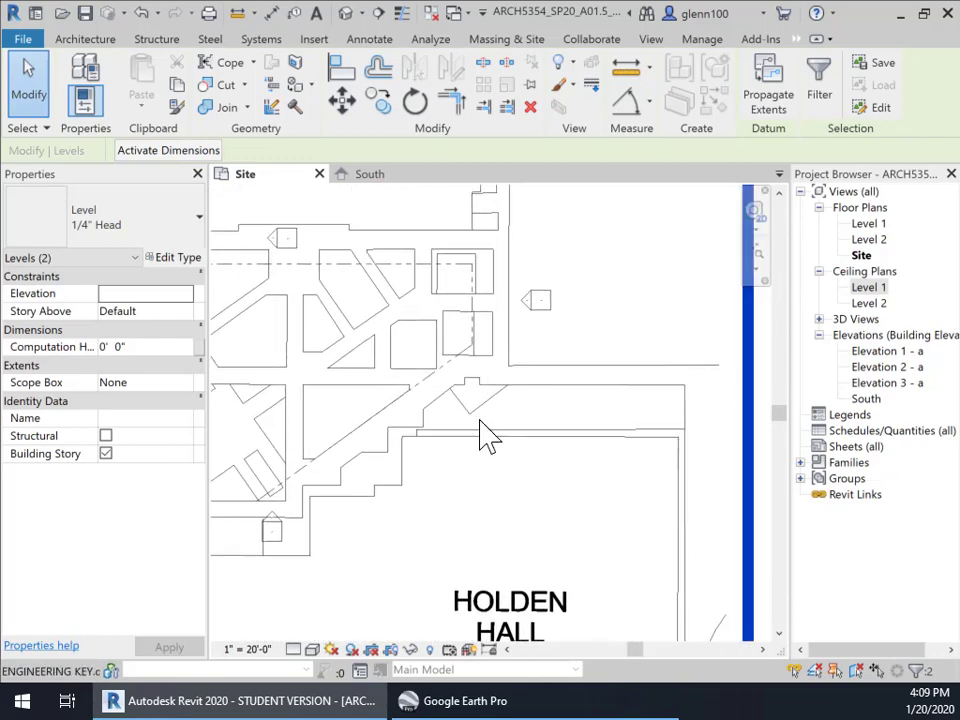
click(530, 310)
drag(527, 309, 545, 347)
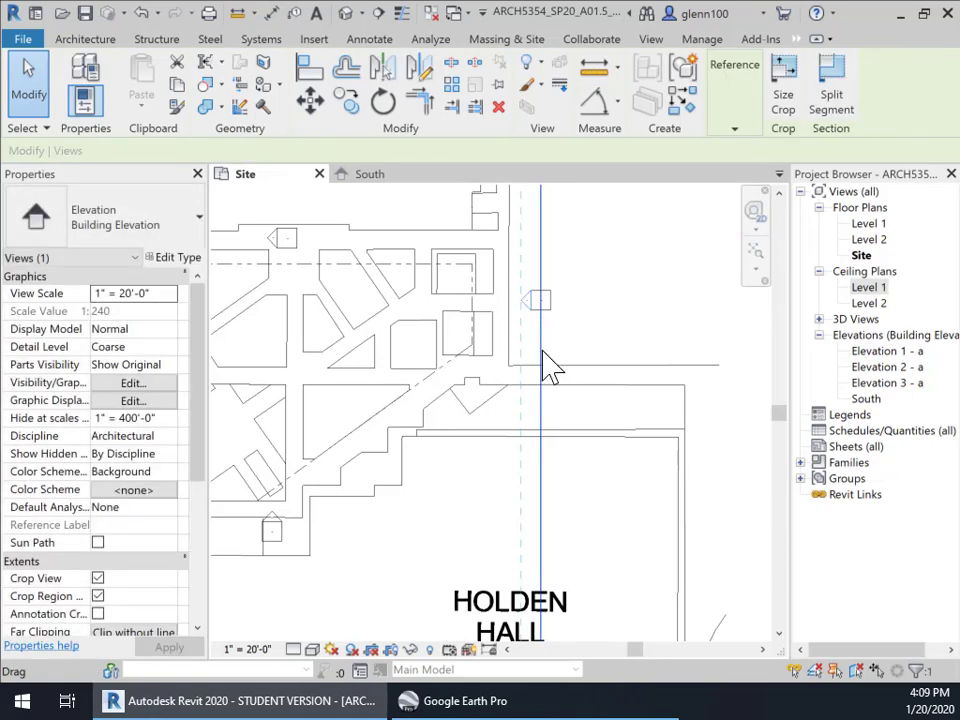
scroll(545, 365, down, 5)
scroll(545, 365, down, 3)
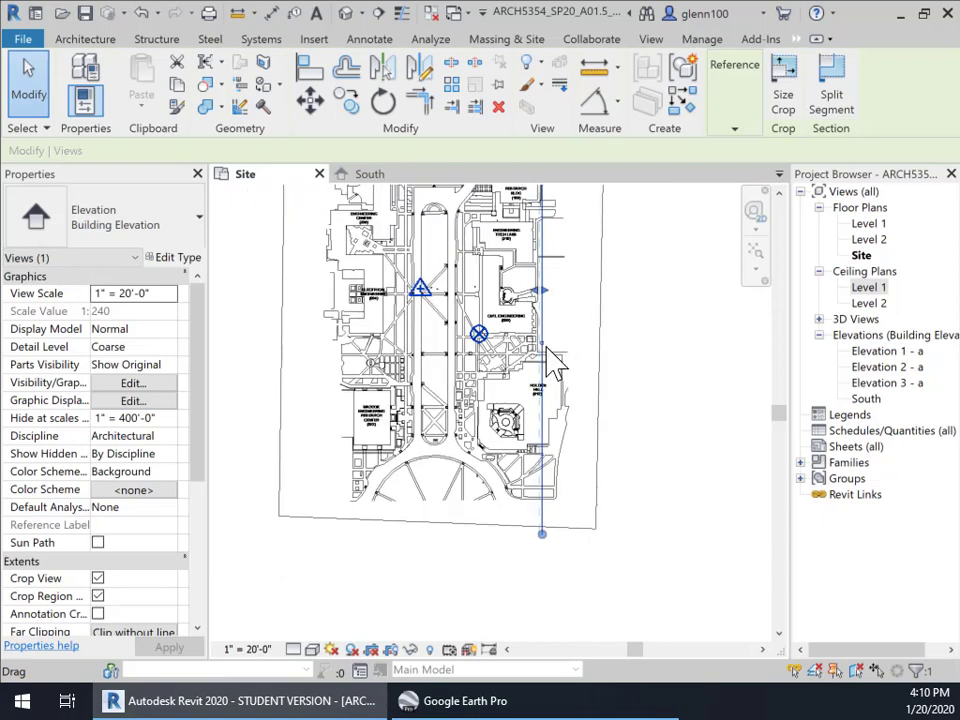
scroll(590, 262, down, 2)
middle_drag(590, 262, 598, 386)
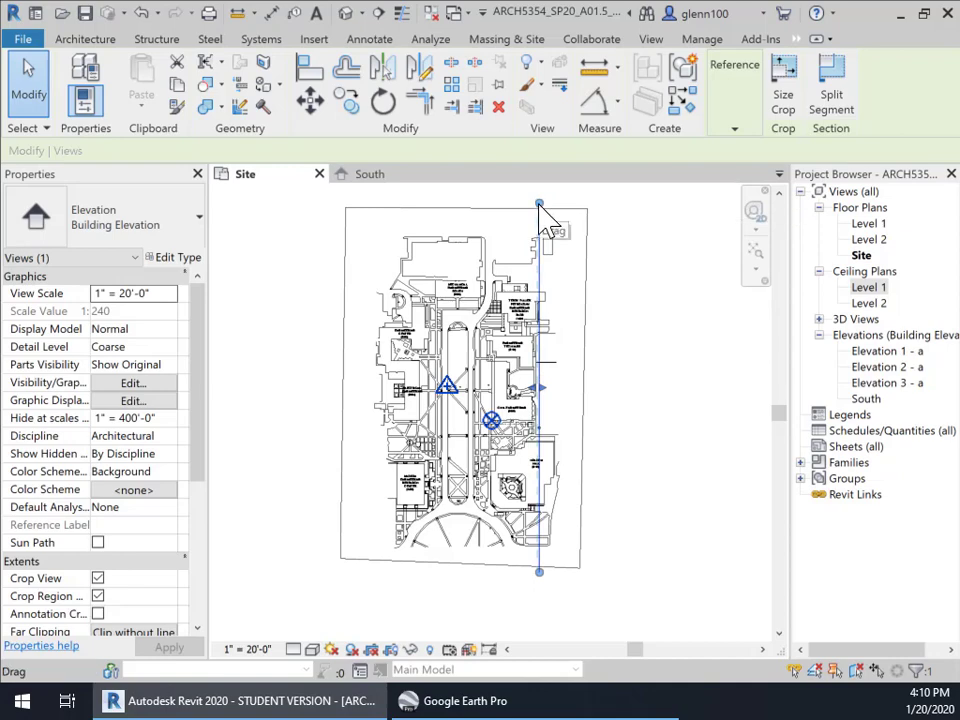
drag(539, 204, 563, 298)
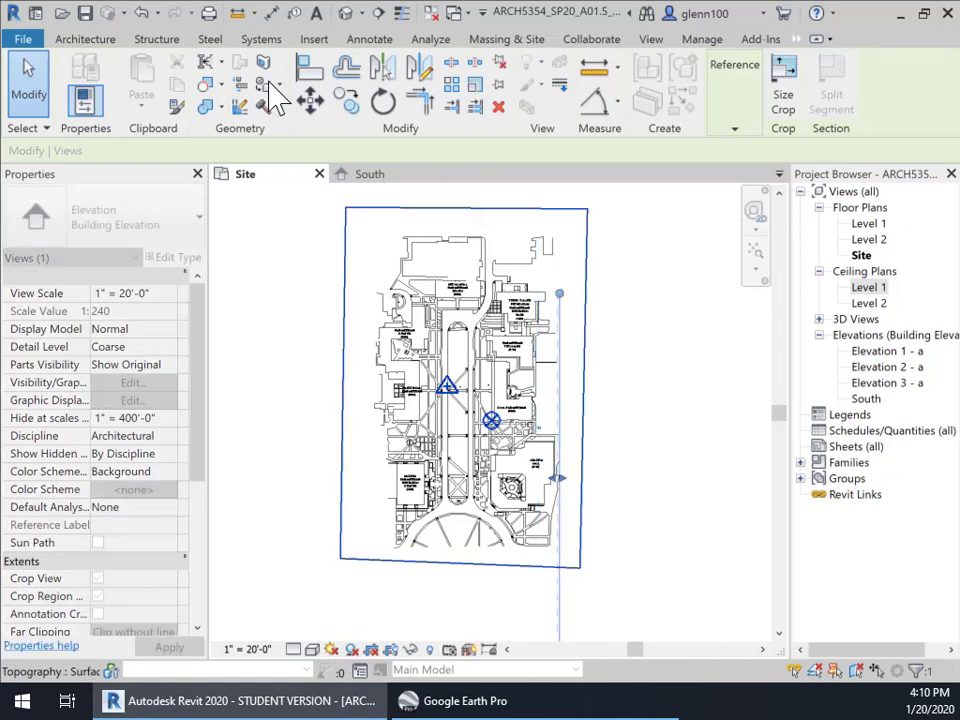
click(141, 13)
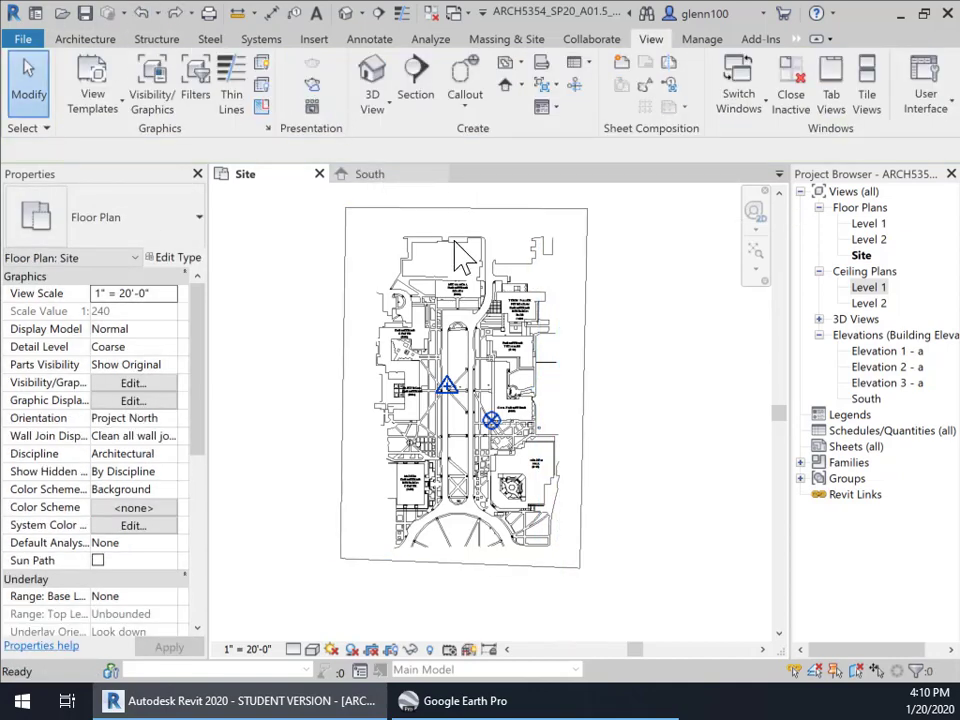
Drag the South elevation marker's extent line leftward on the Site plan, then deselect it
scroll(540, 455, up, 2)
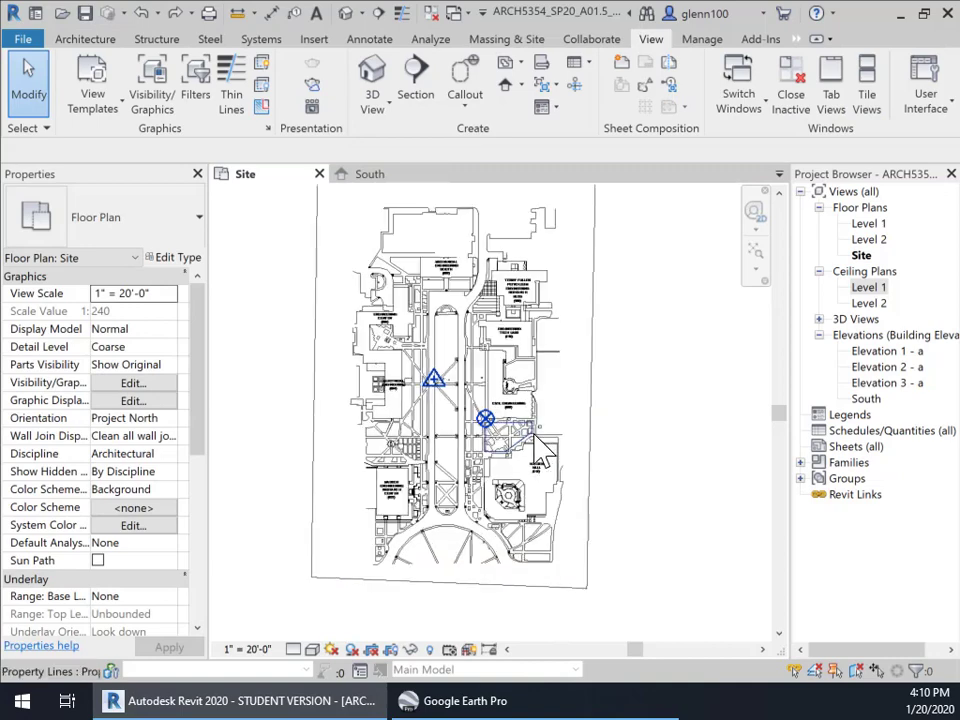
click(543, 428)
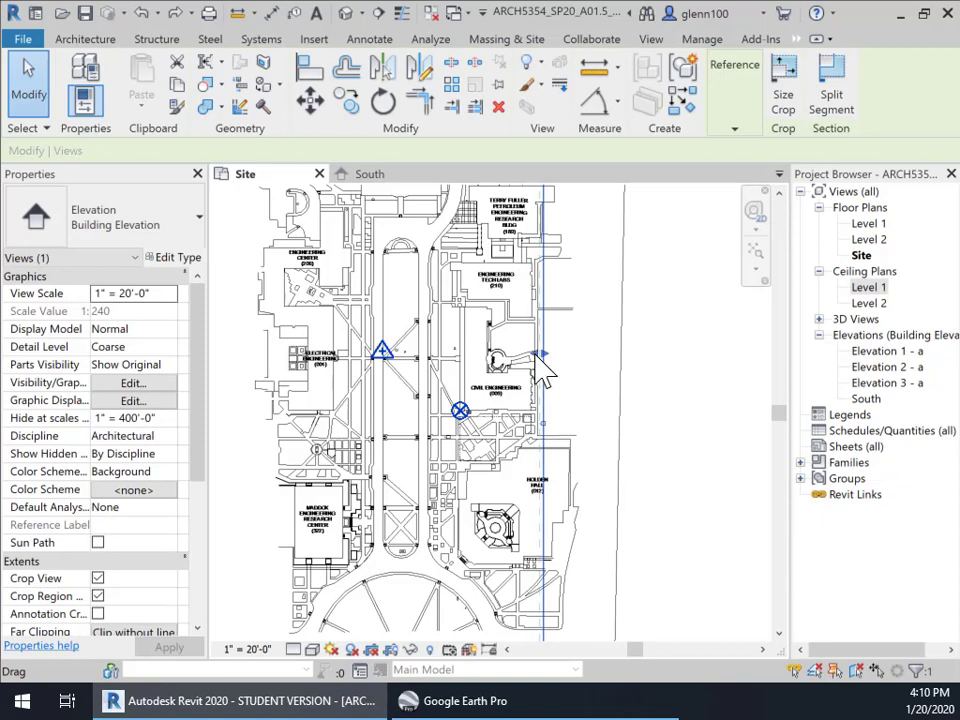
drag(537, 360, 442, 366)
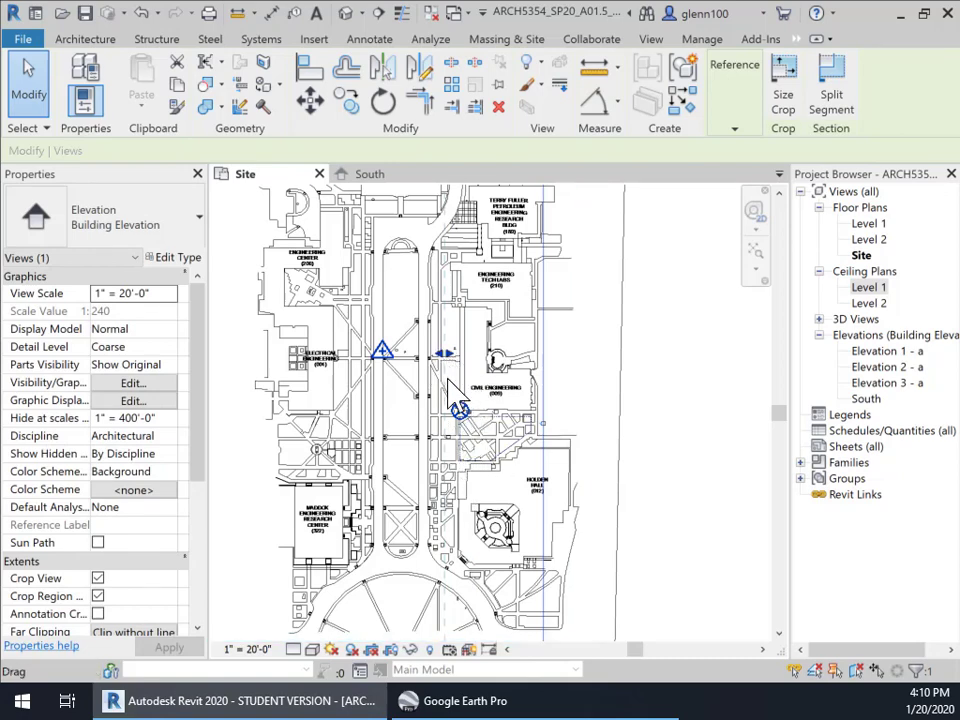
scroll(549, 452, up, 1)
click(575, 391)
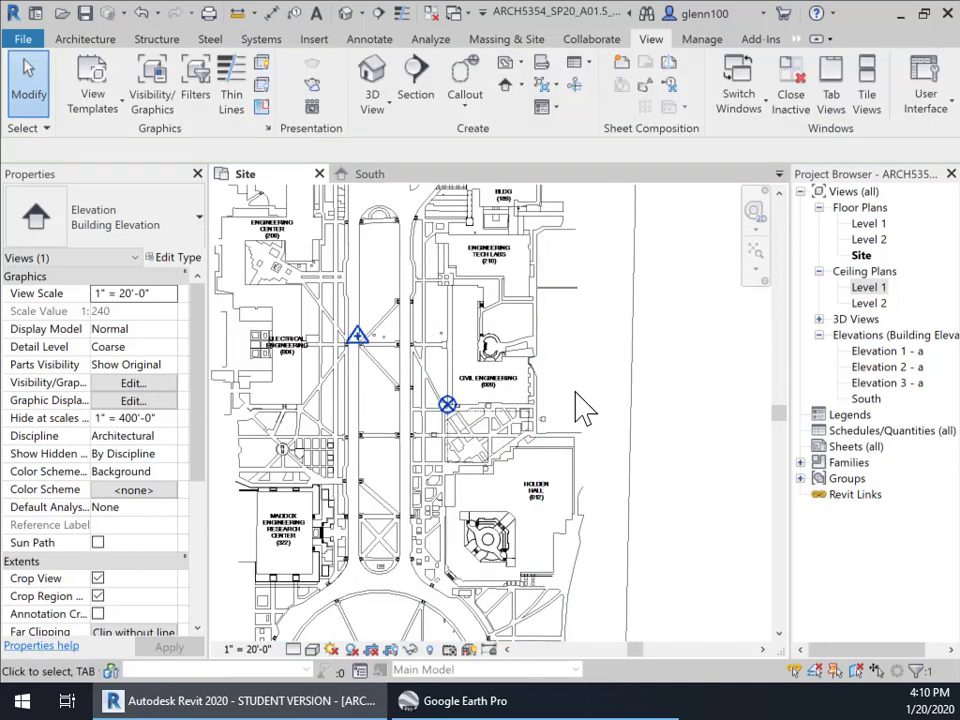